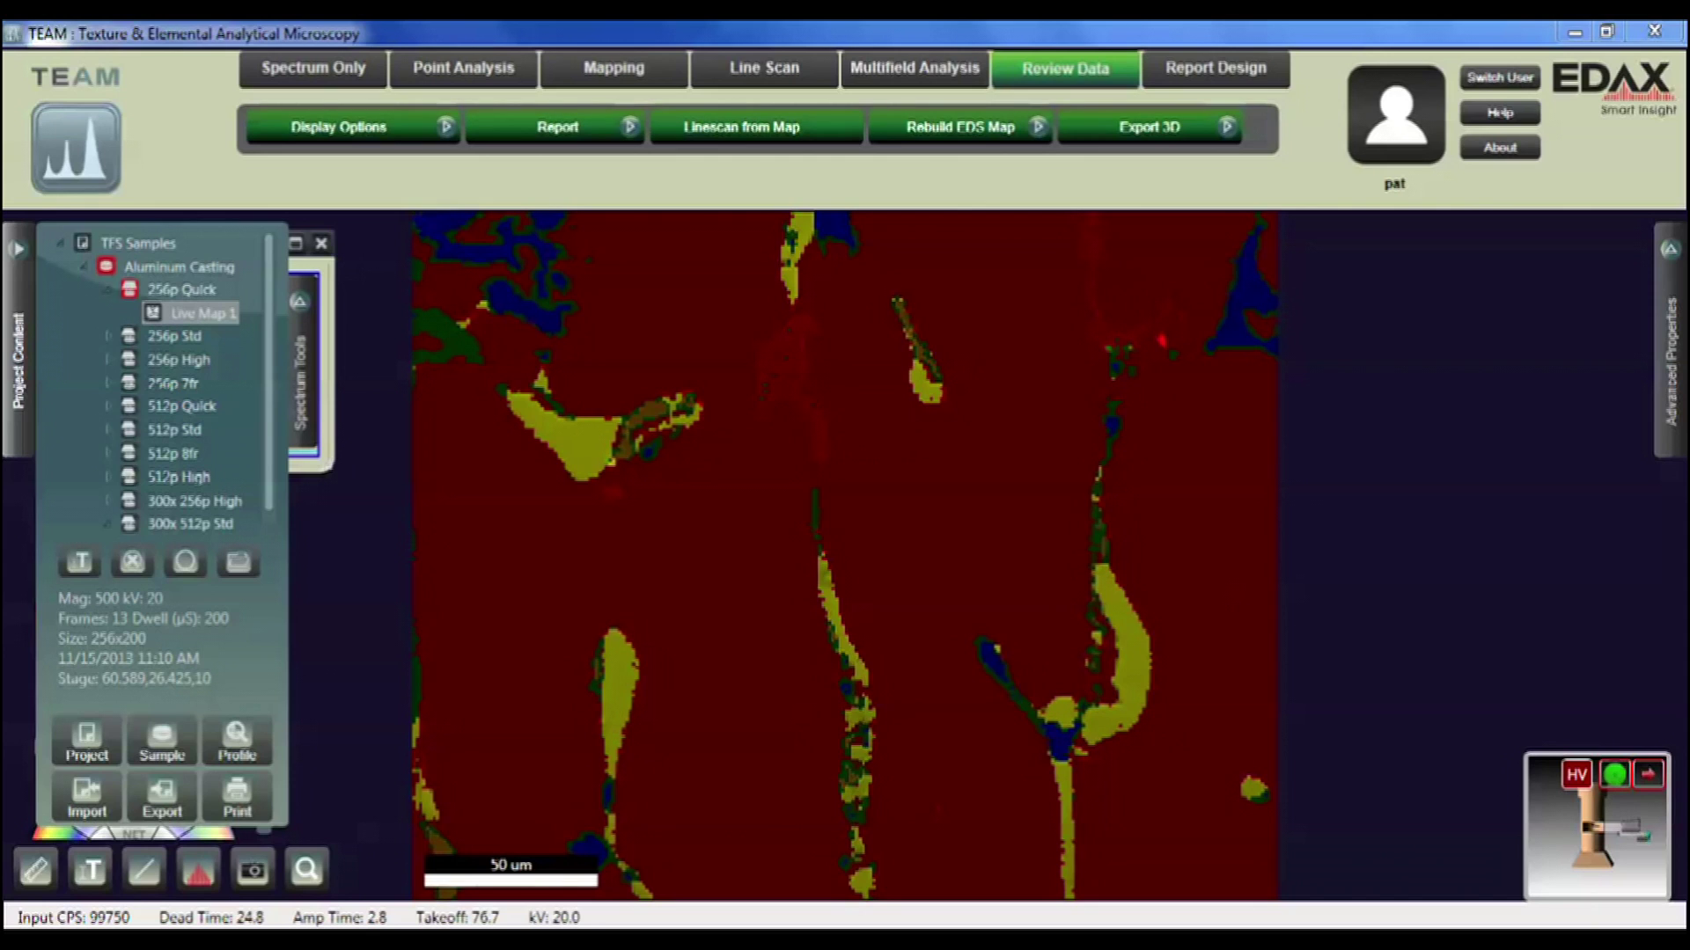
- Load the 50-slice series from Image - SliceImage - 001.spd as the 259 x 512 3D export map
click(1239, 125)
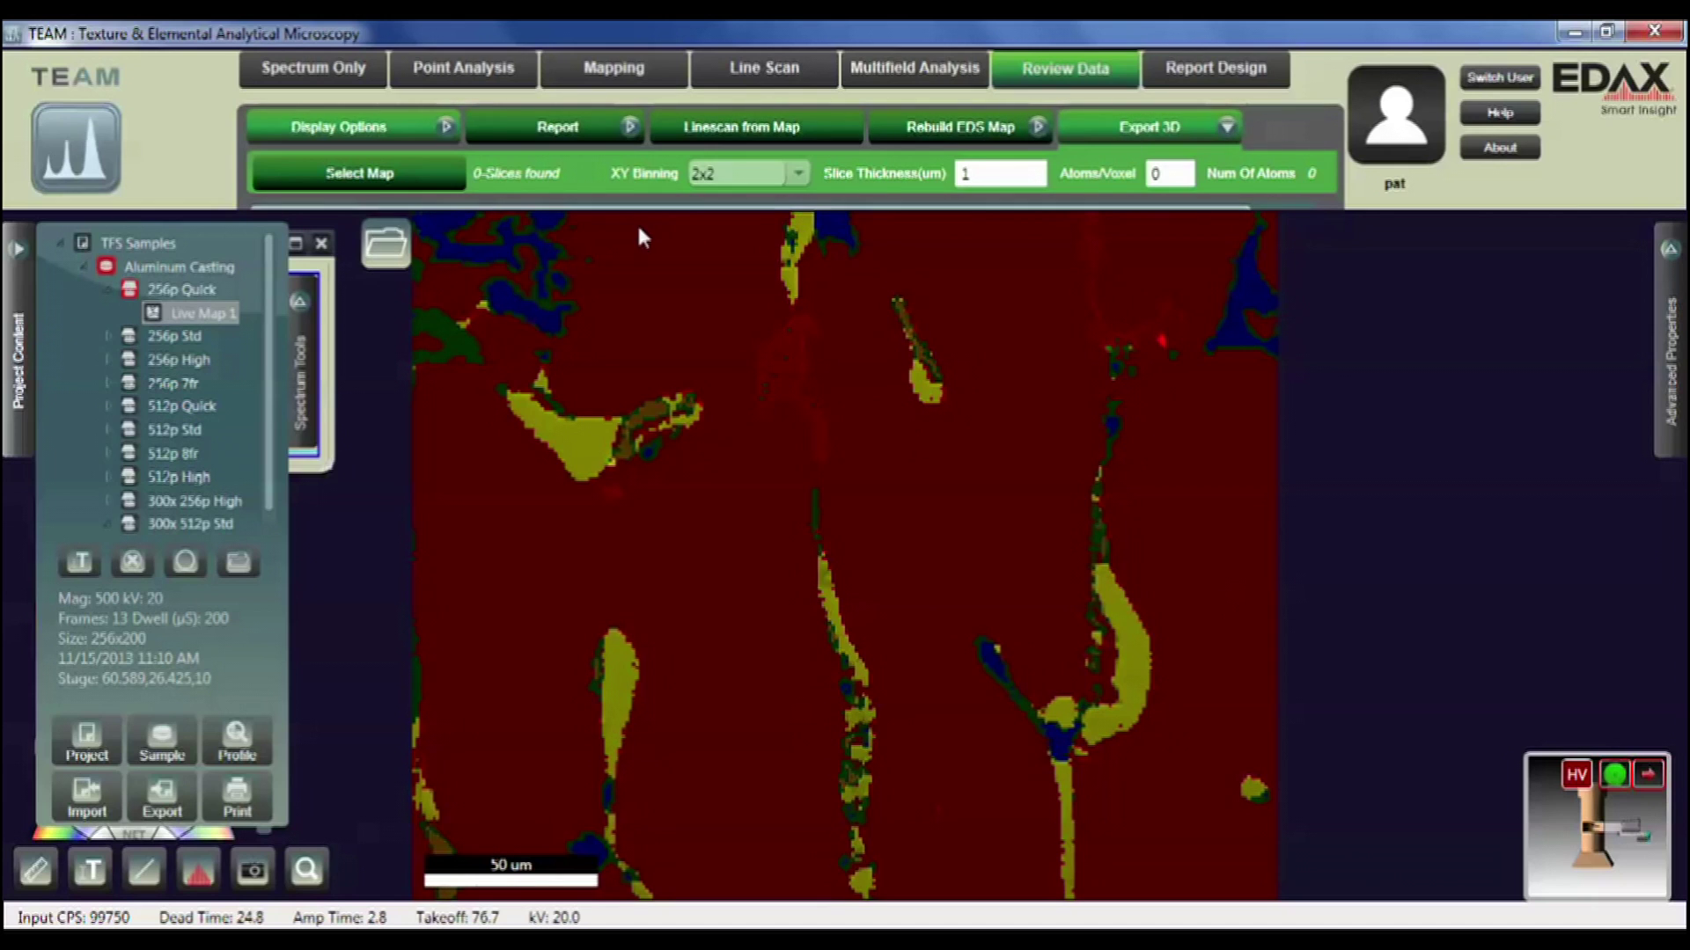
click(433, 176)
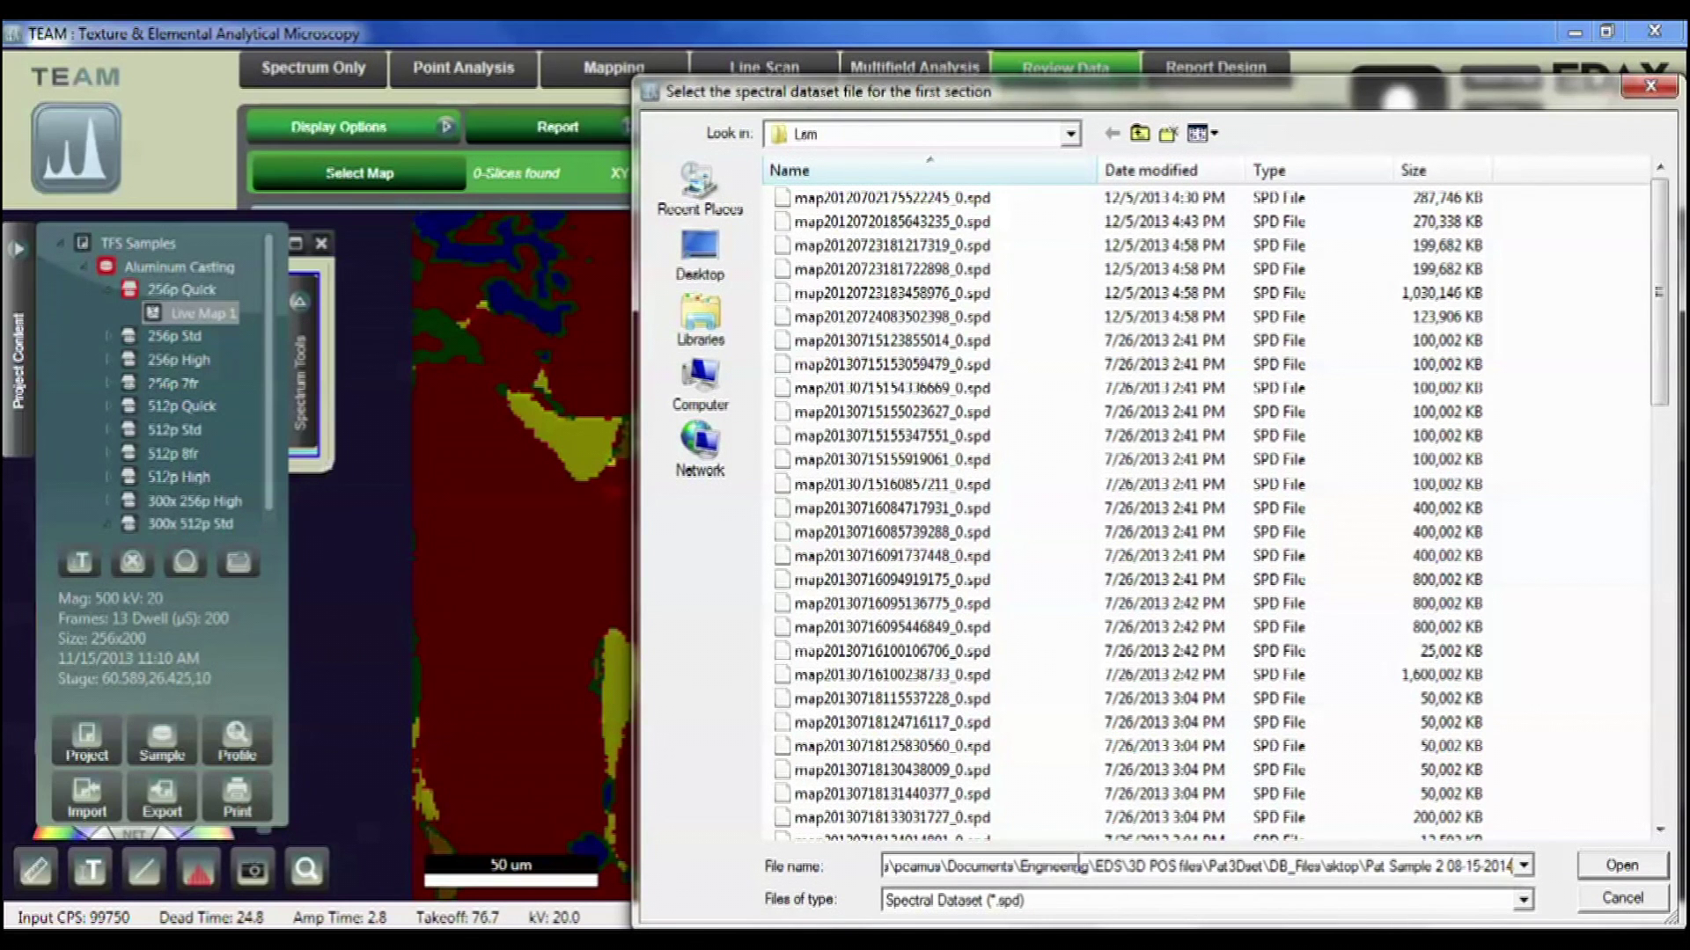
text(\pcamus\Documents\Engineering\EDS\3D POS files\Pat3Dset\DB_Files\aldop\Pat Sample 2 08-15-2014)
key(ctrl+a)
key(Return)
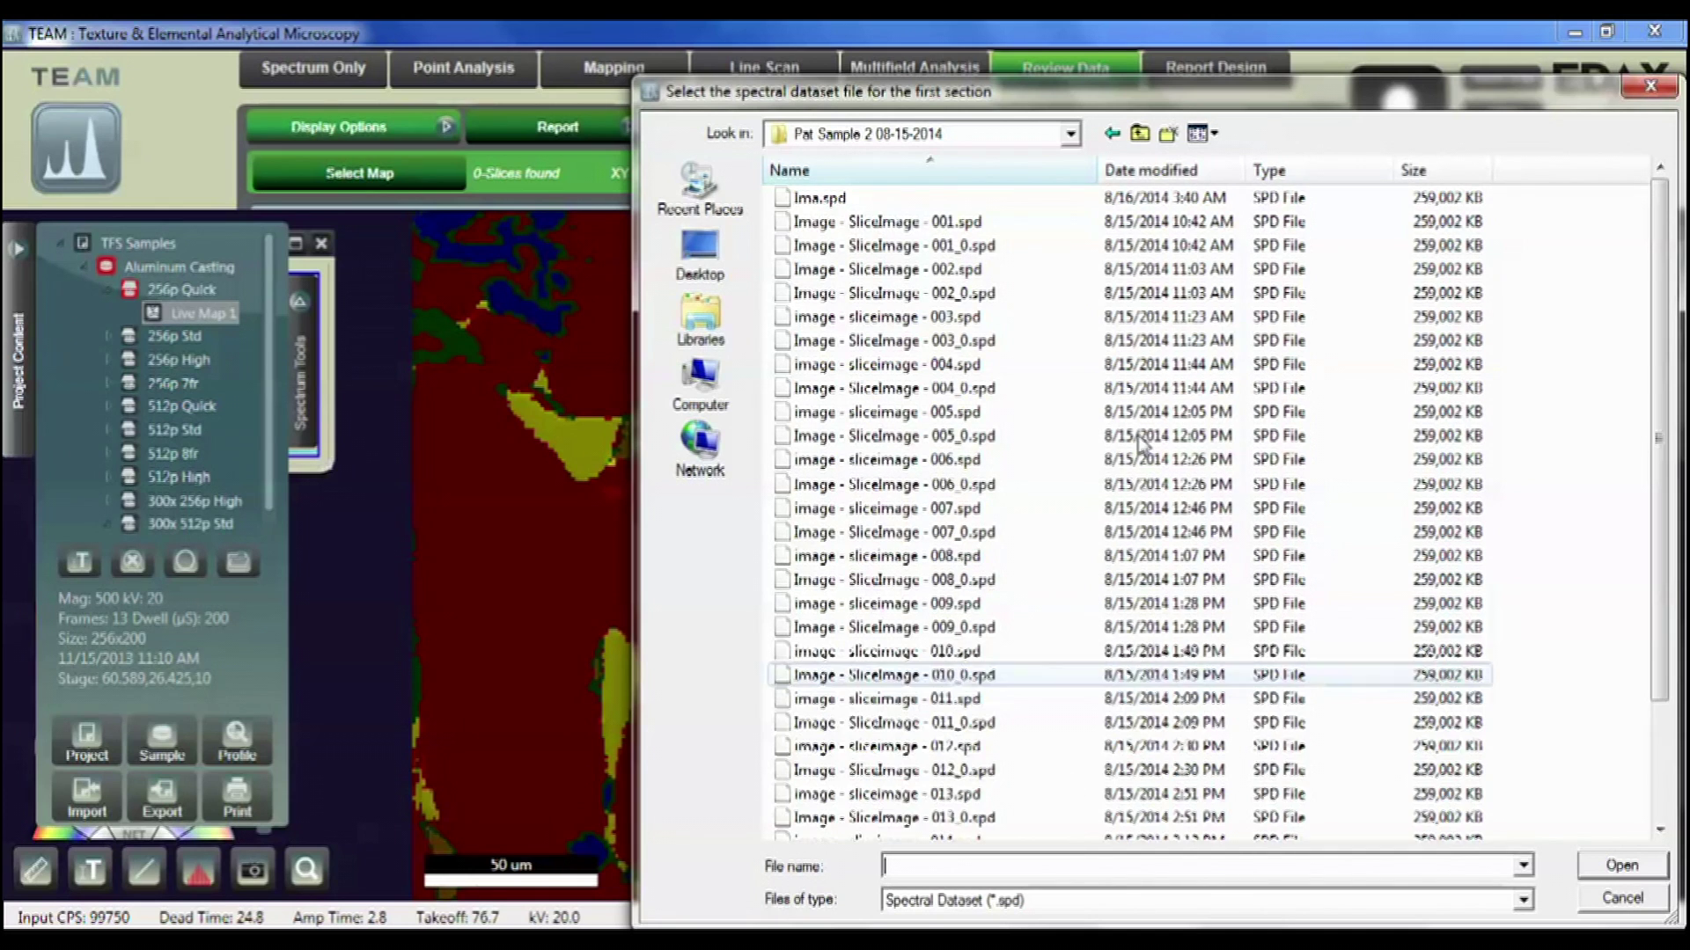
click(973, 225)
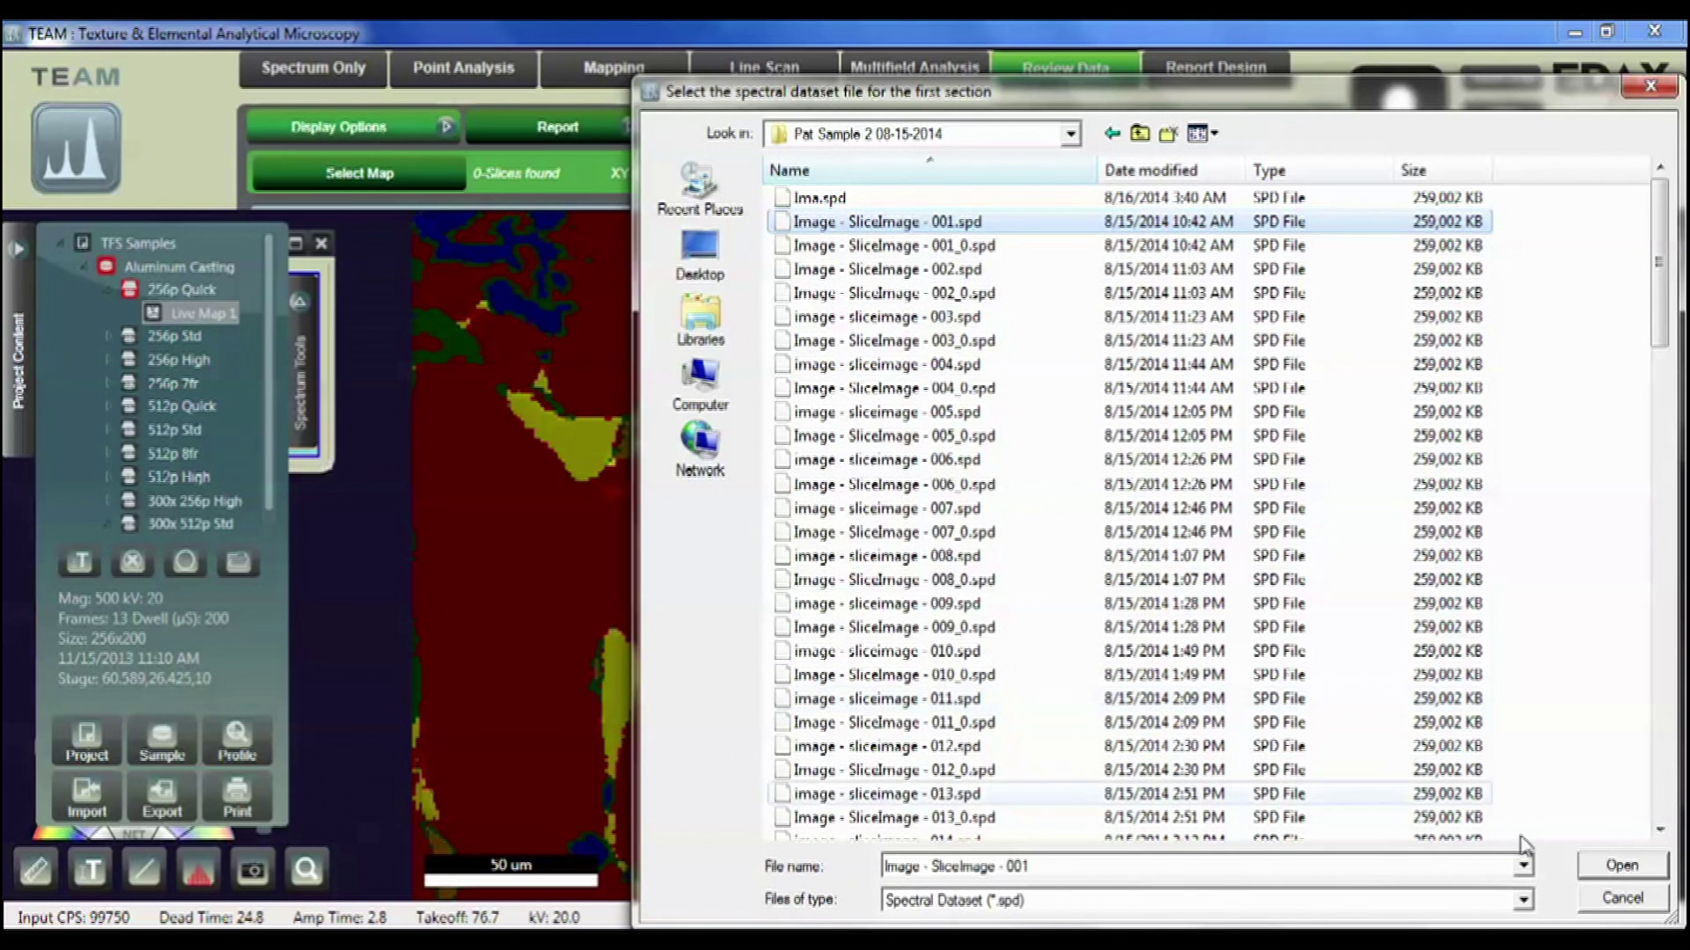
click(1616, 867)
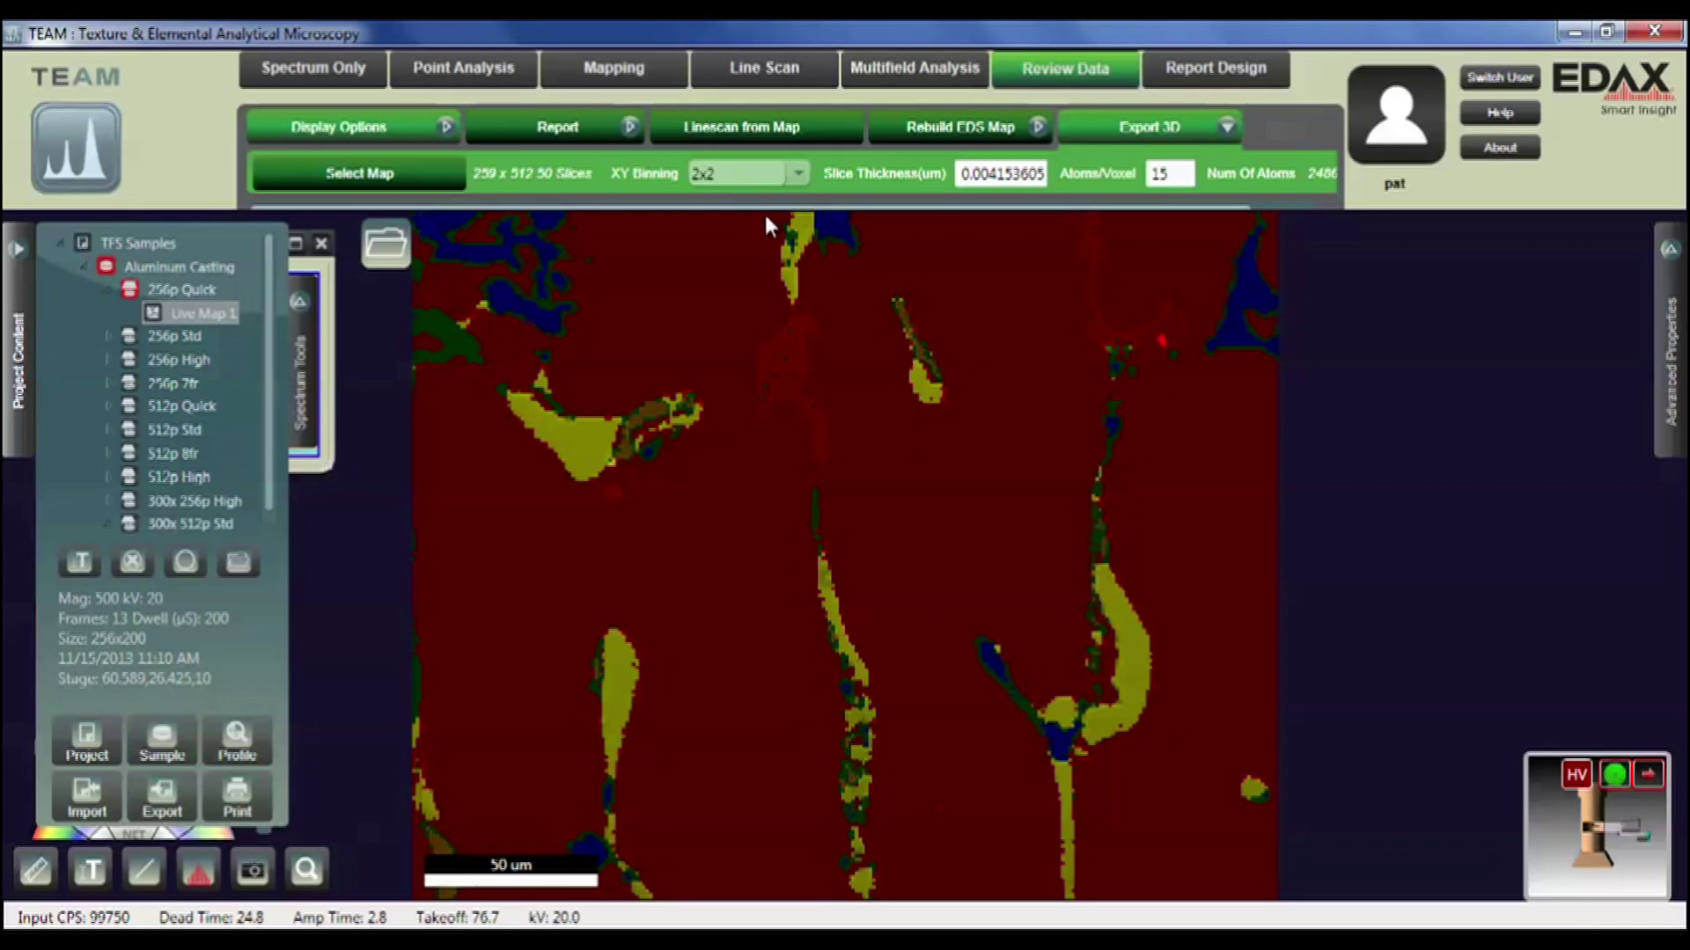
- Keep 2x2 XY binning and change the slice thickness to 0.2 µm
click(798, 173)
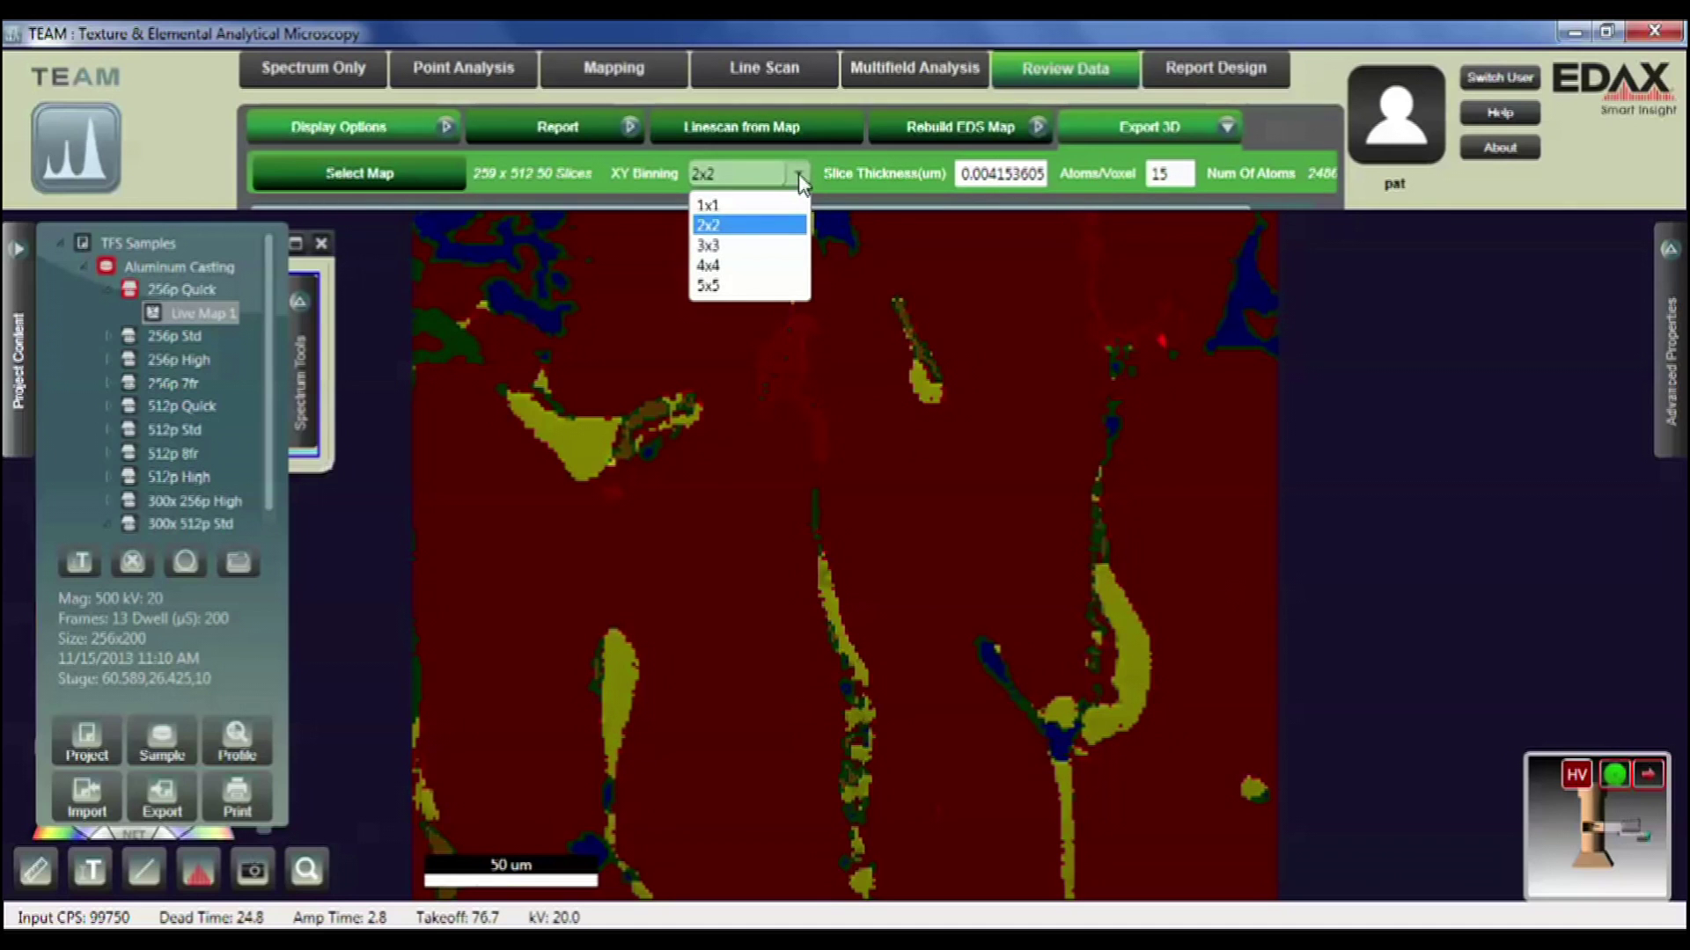
click(1013, 173)
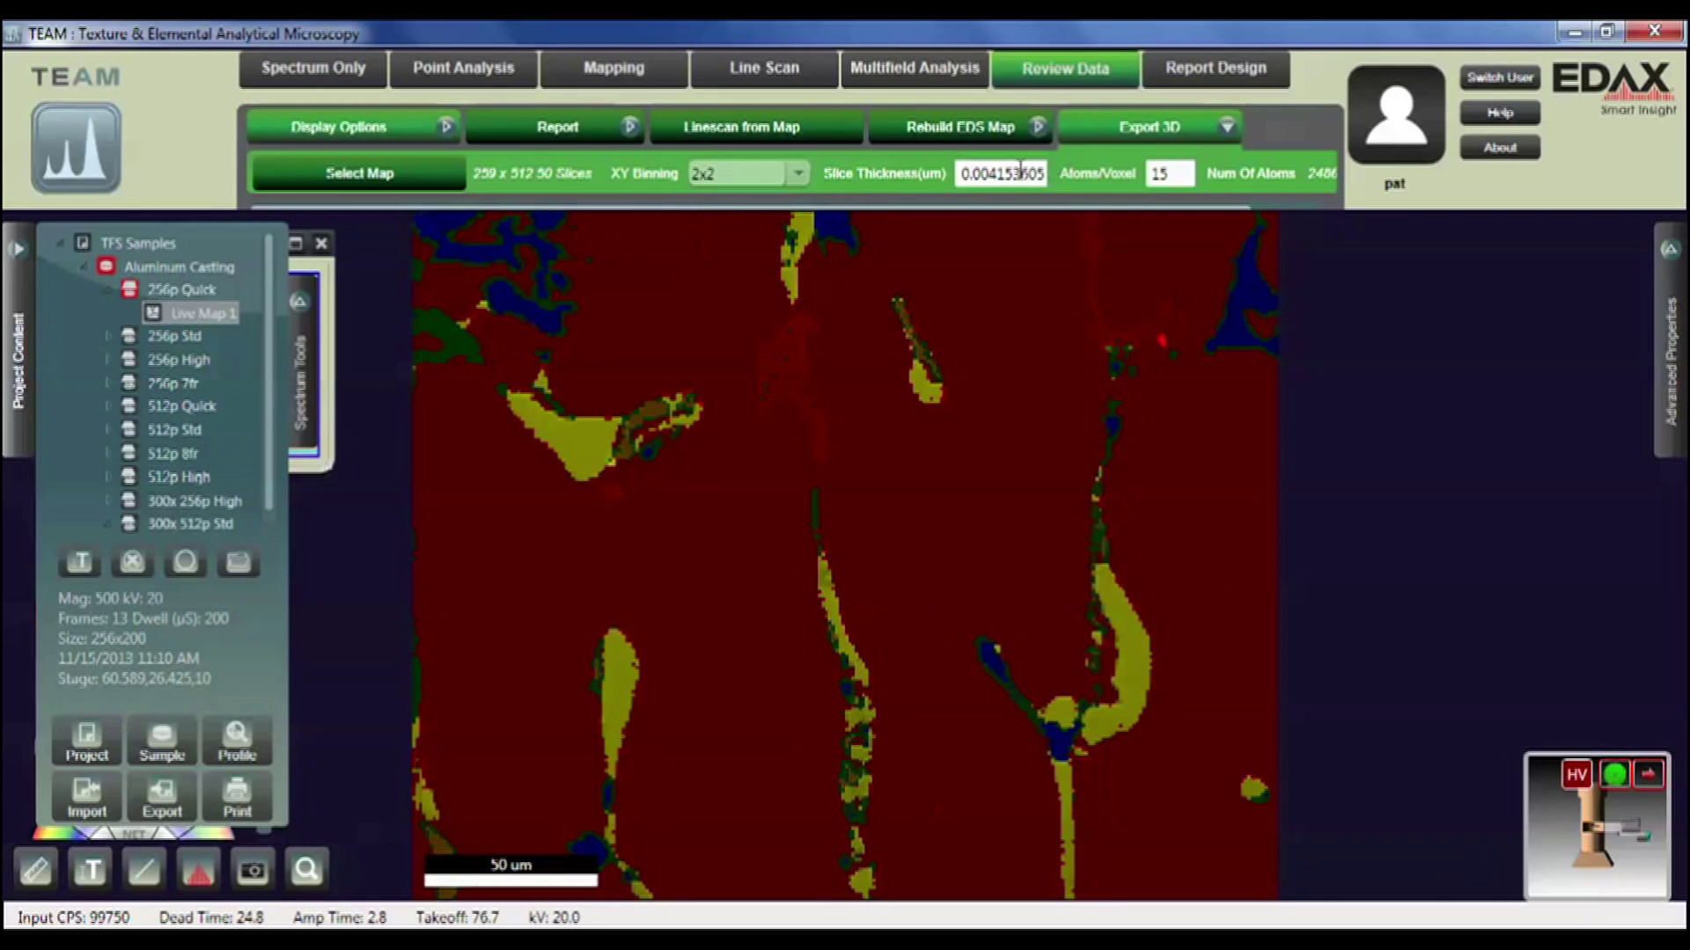
double_click(1012, 174)
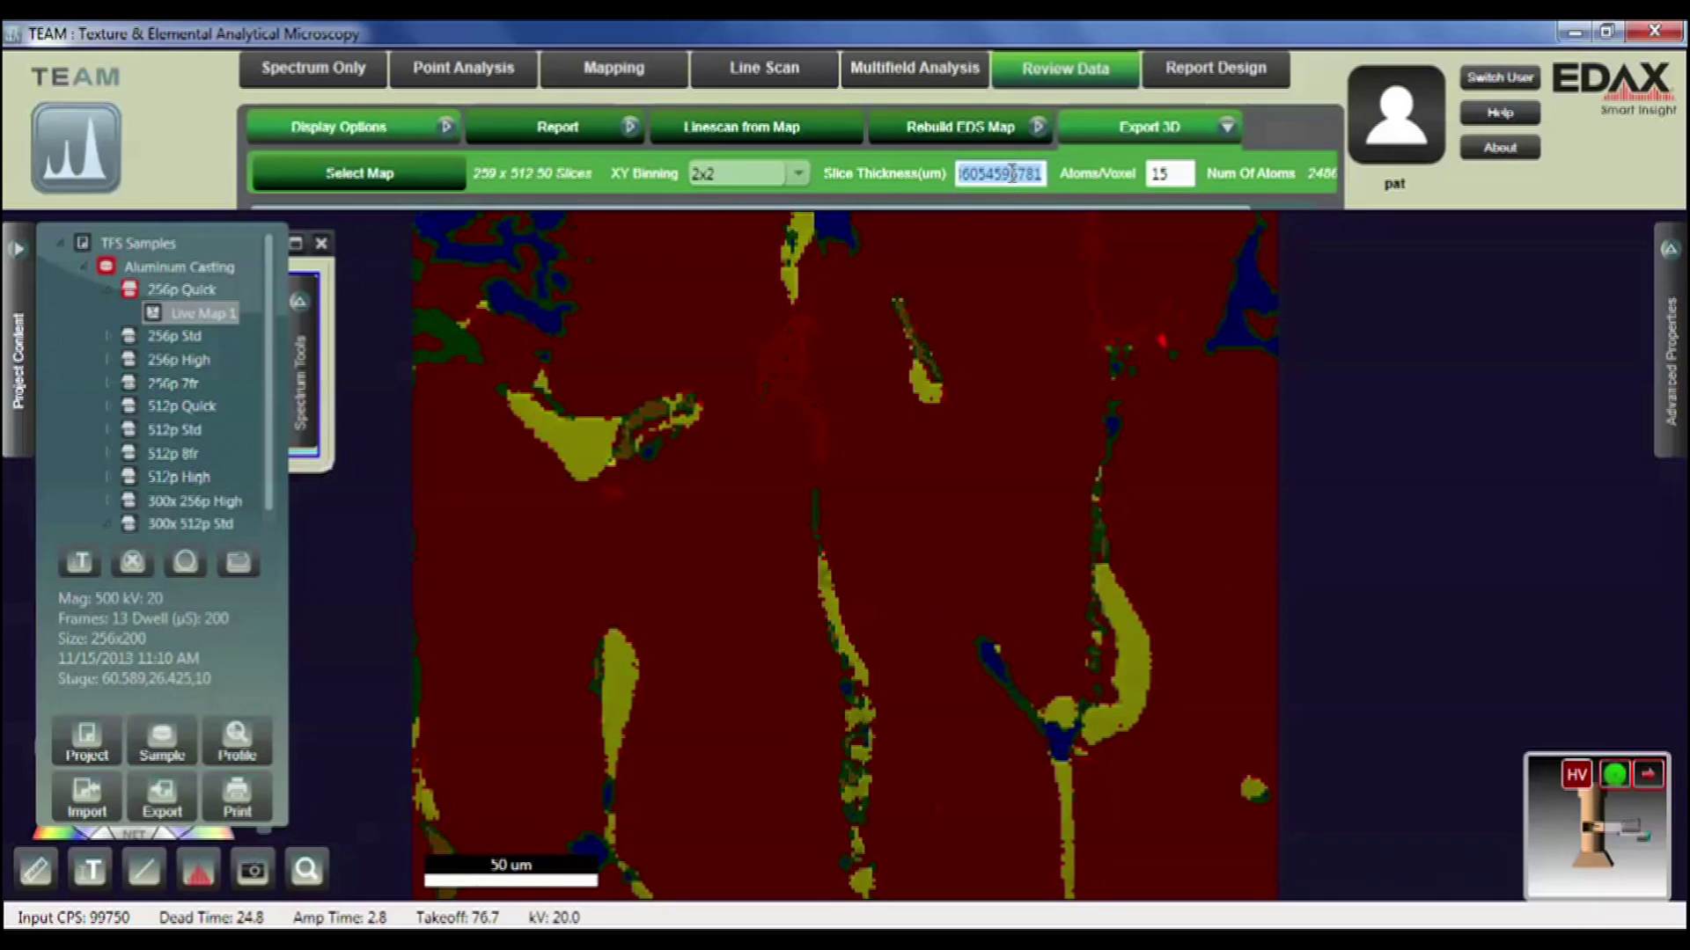
text(0.2)
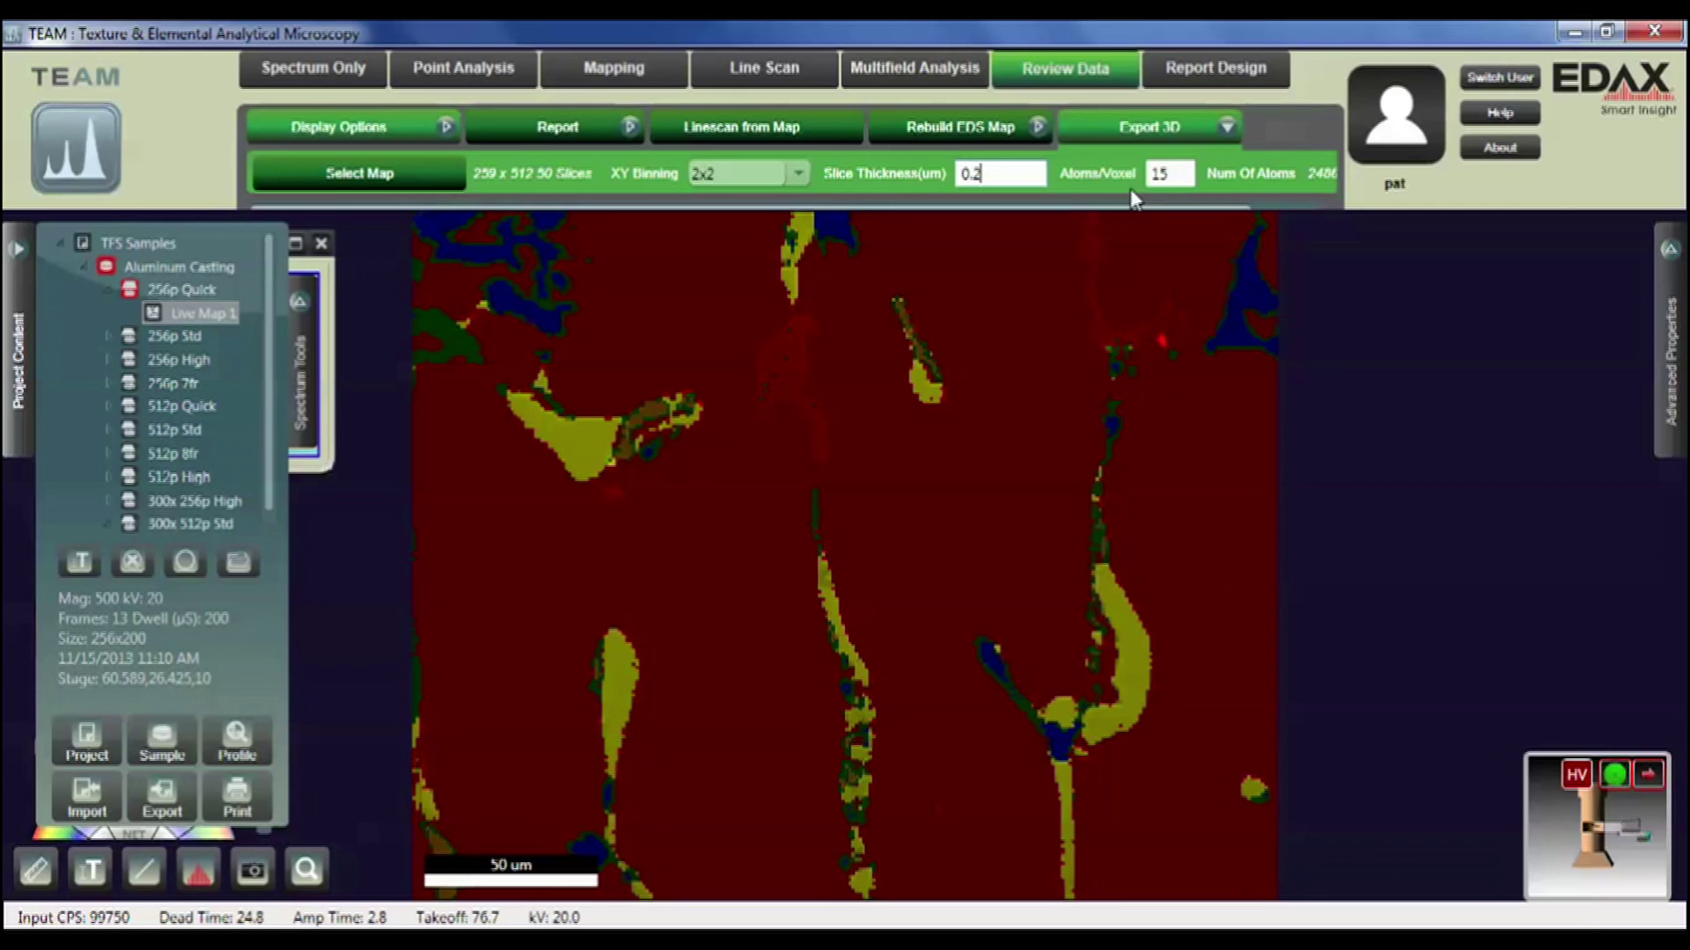
click(1137, 128)
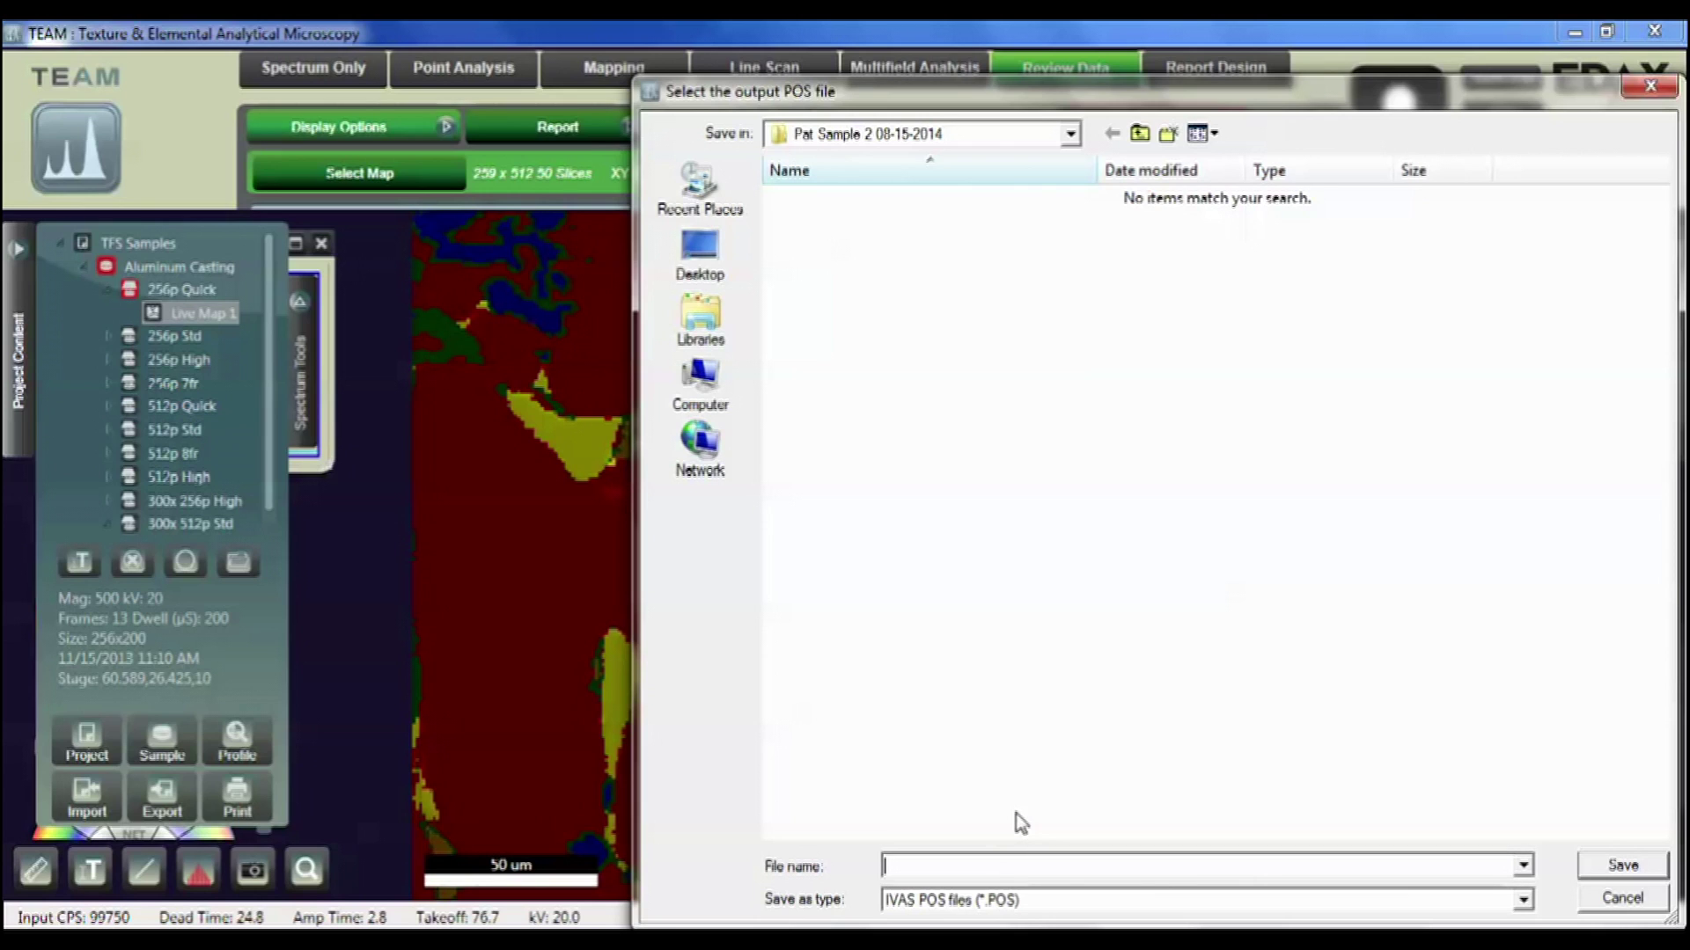
- Save the exported POS file as 'Pat 2x2x200x15'
text(Pat 2x2x200x15)
key(Return)
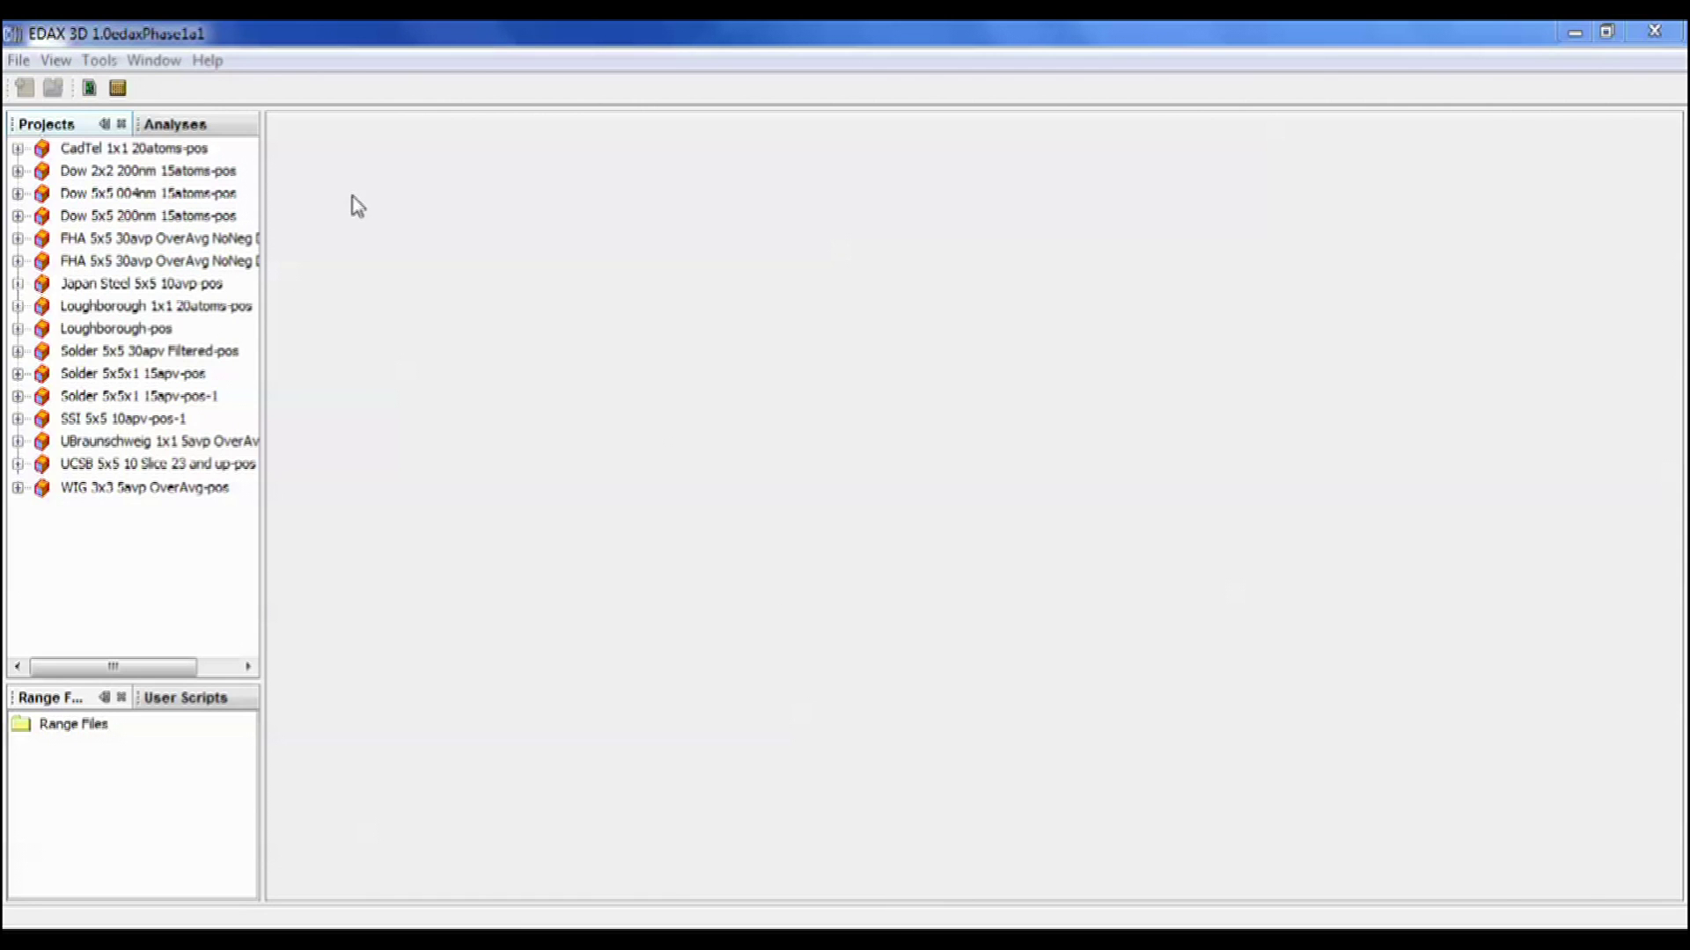
- Start a new POS/EDS analysis using the 2x2x200x15 POS file
click(19, 59)
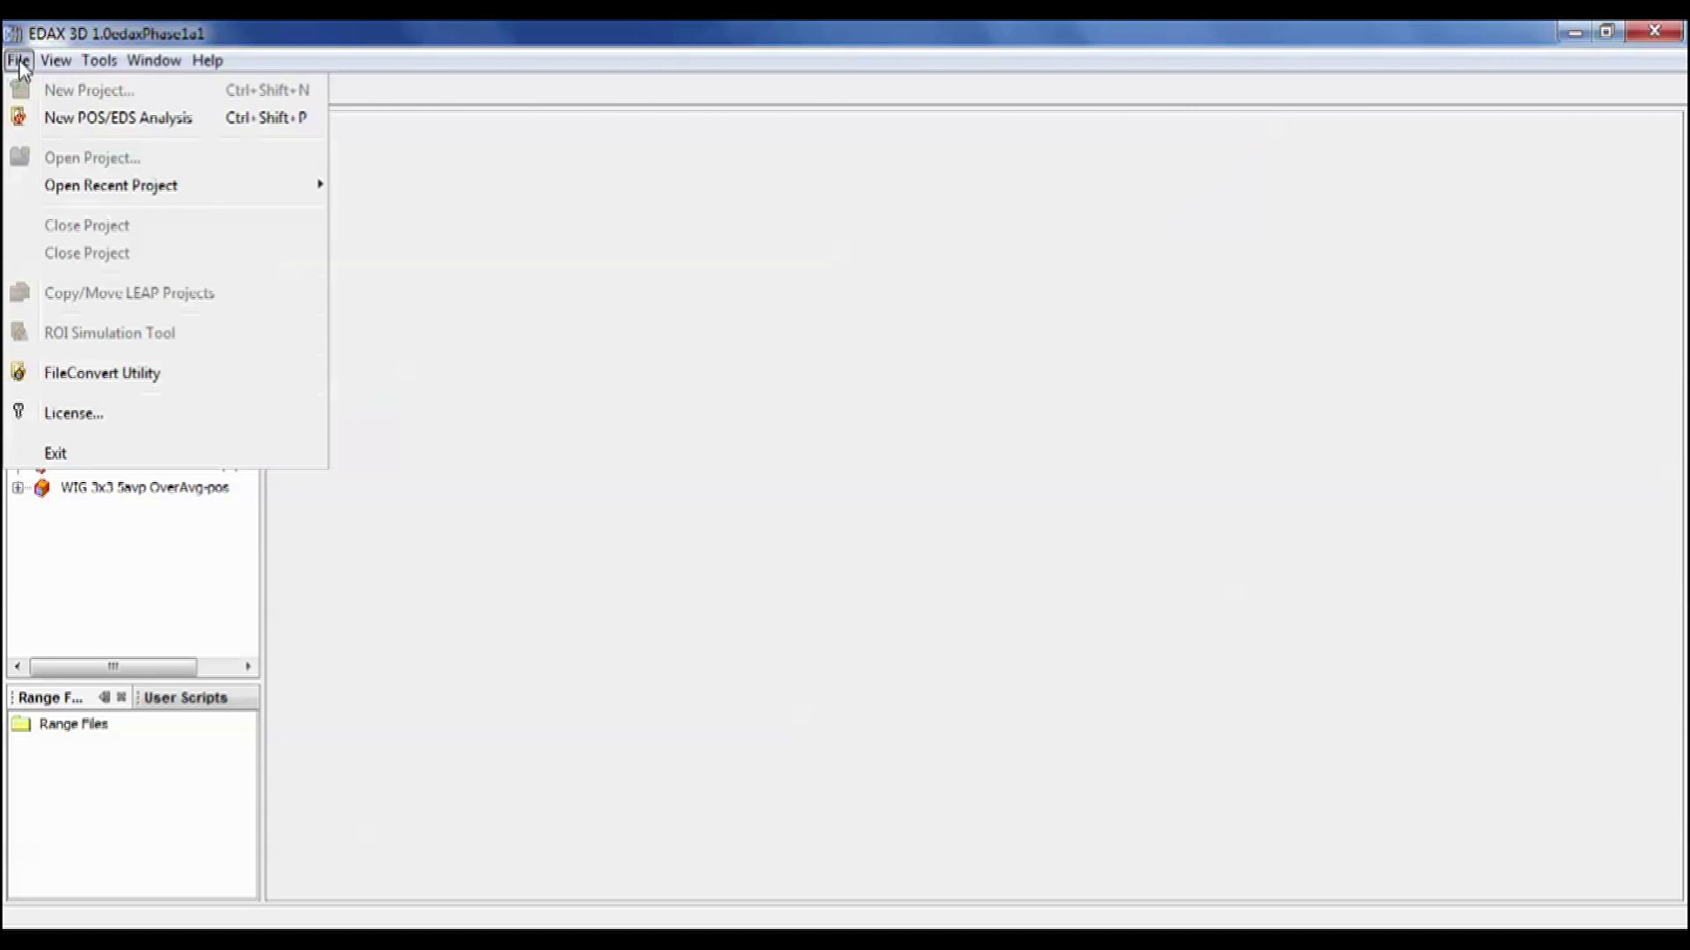
click(70, 120)
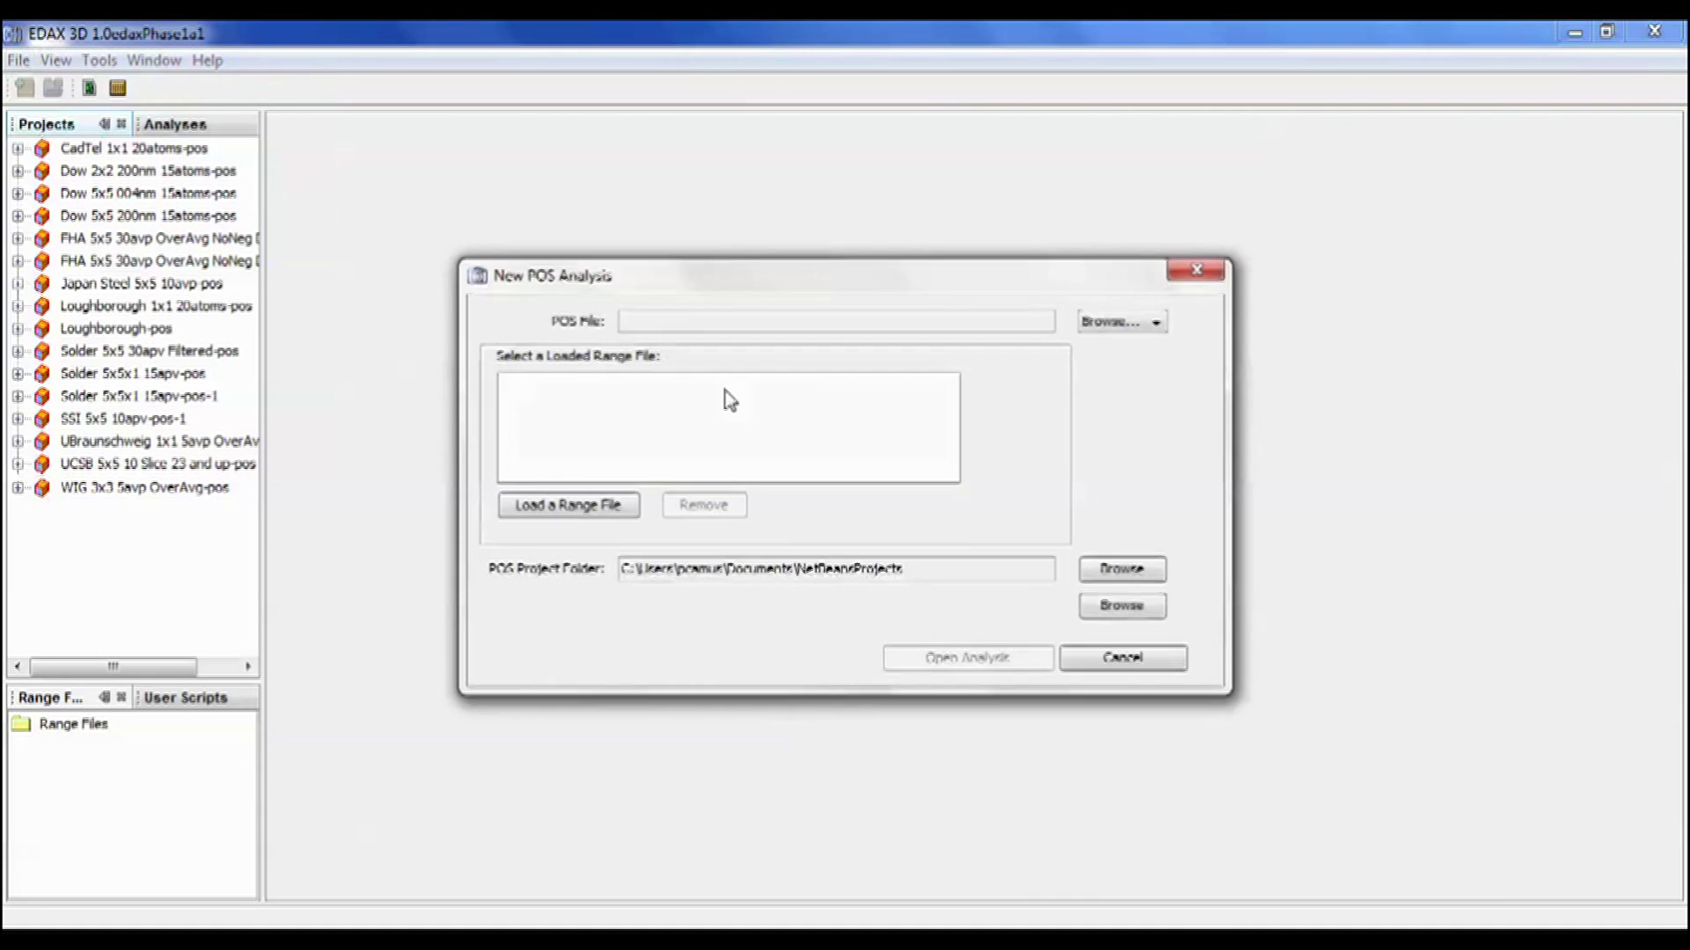
click(1163, 323)
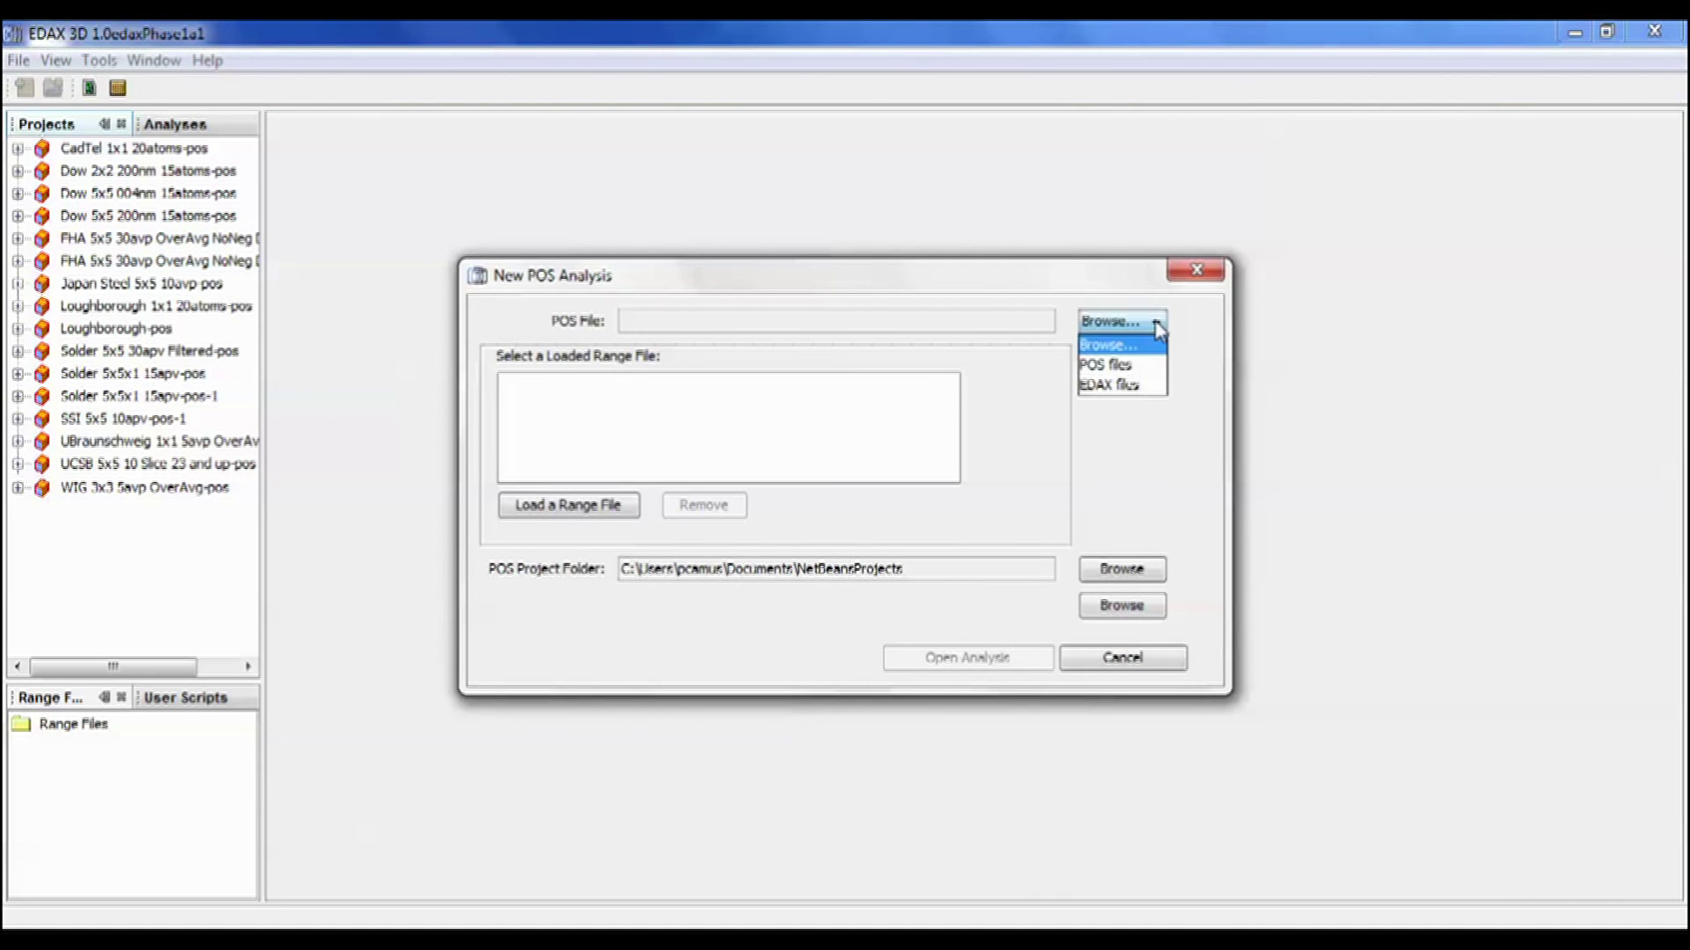
click(1128, 383)
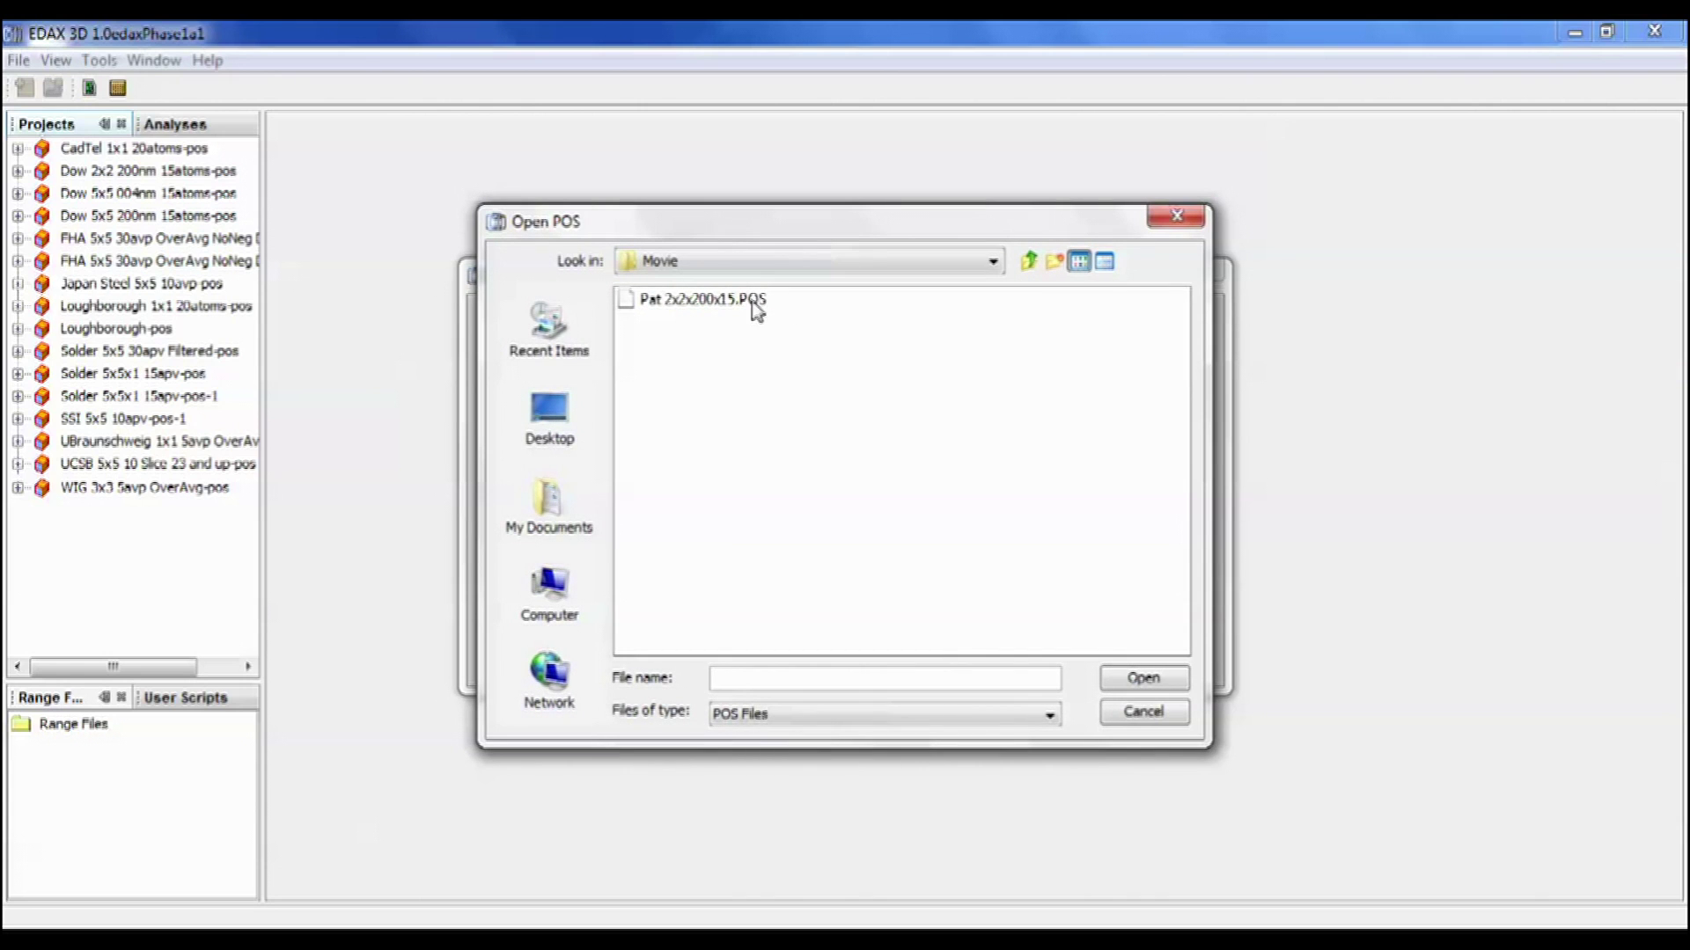
click(737, 301)
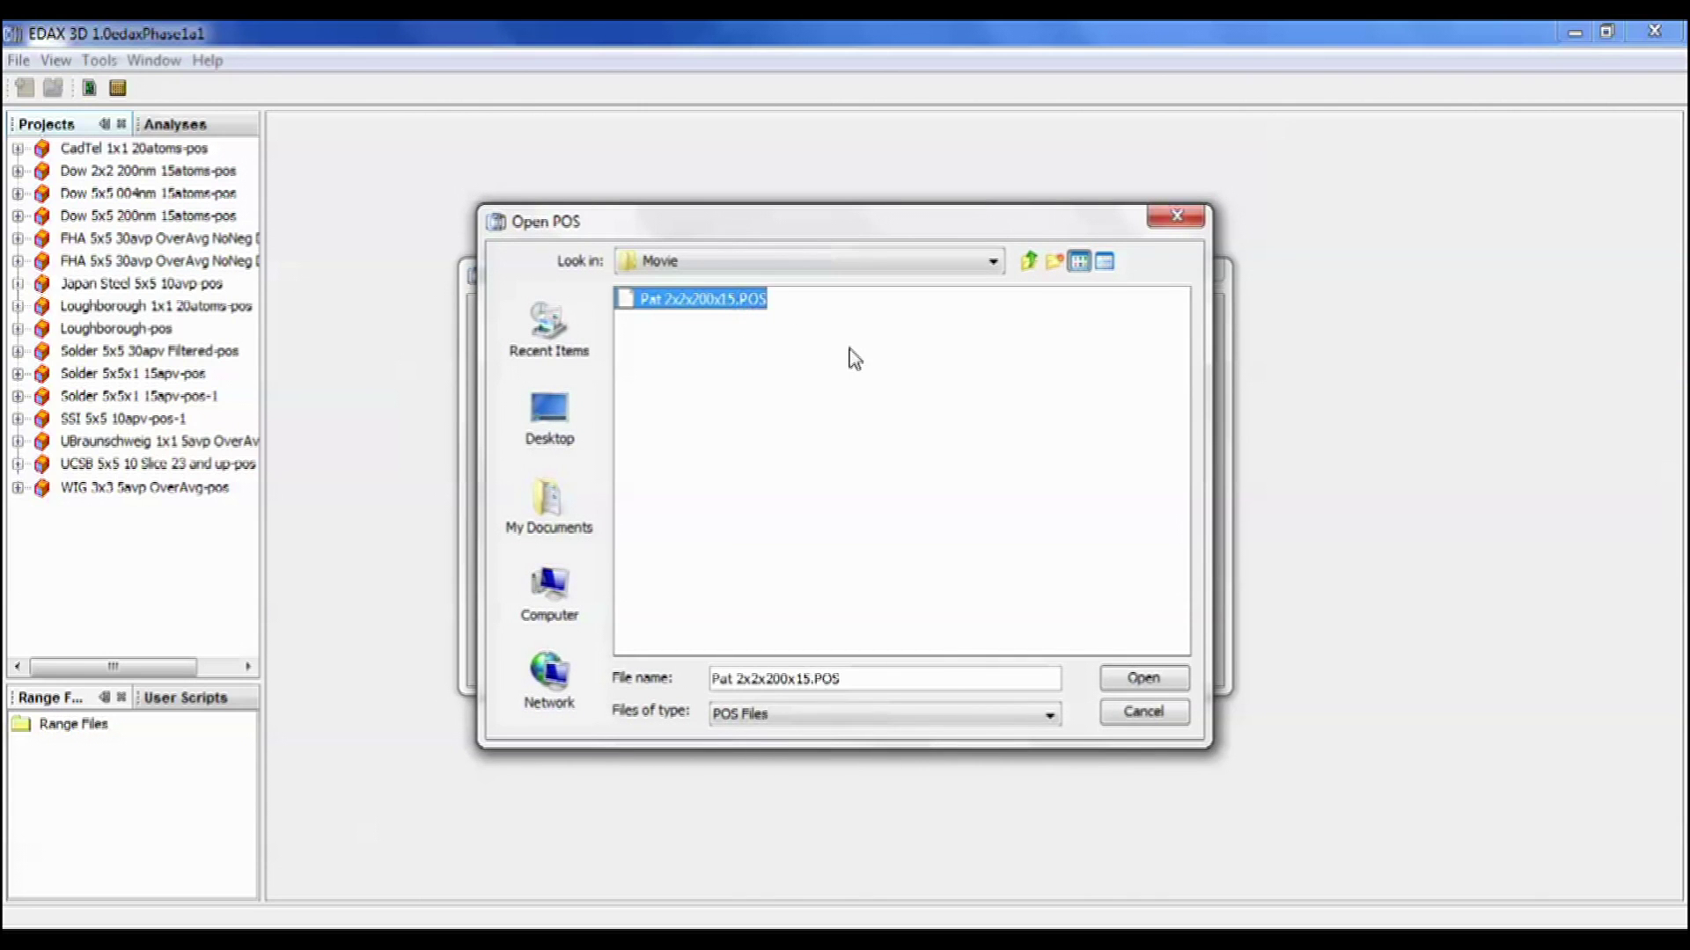
click(1142, 679)
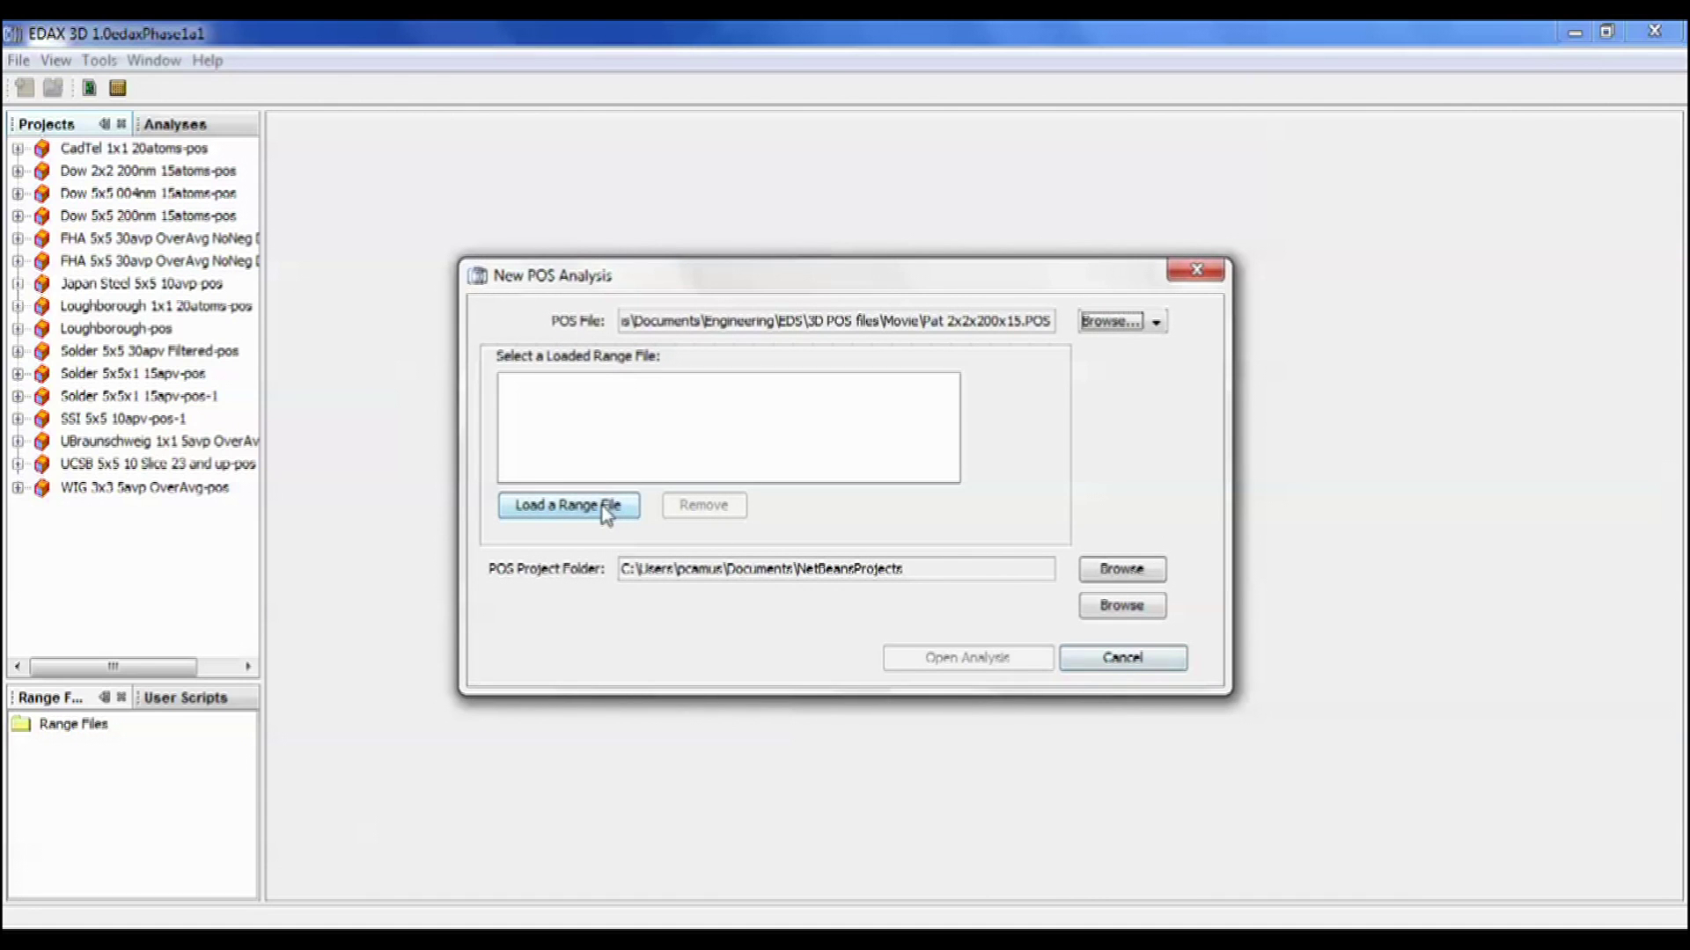
- Load the matching 2x2x200x15 range file and open the analysis
click(568, 505)
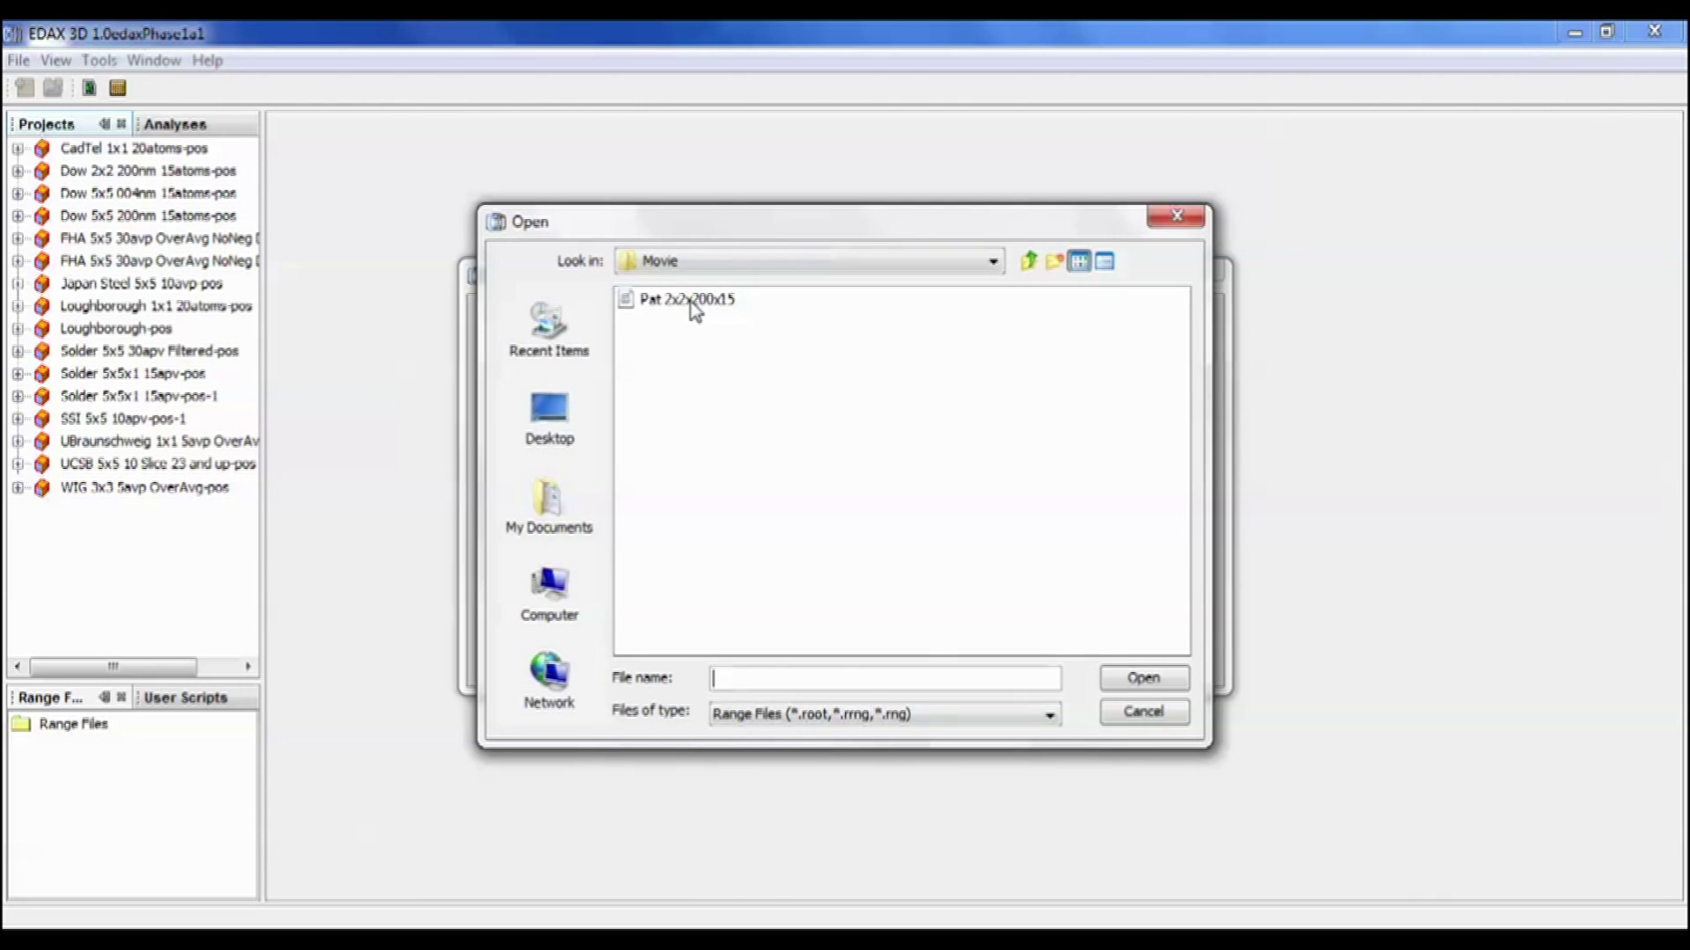
click(691, 301)
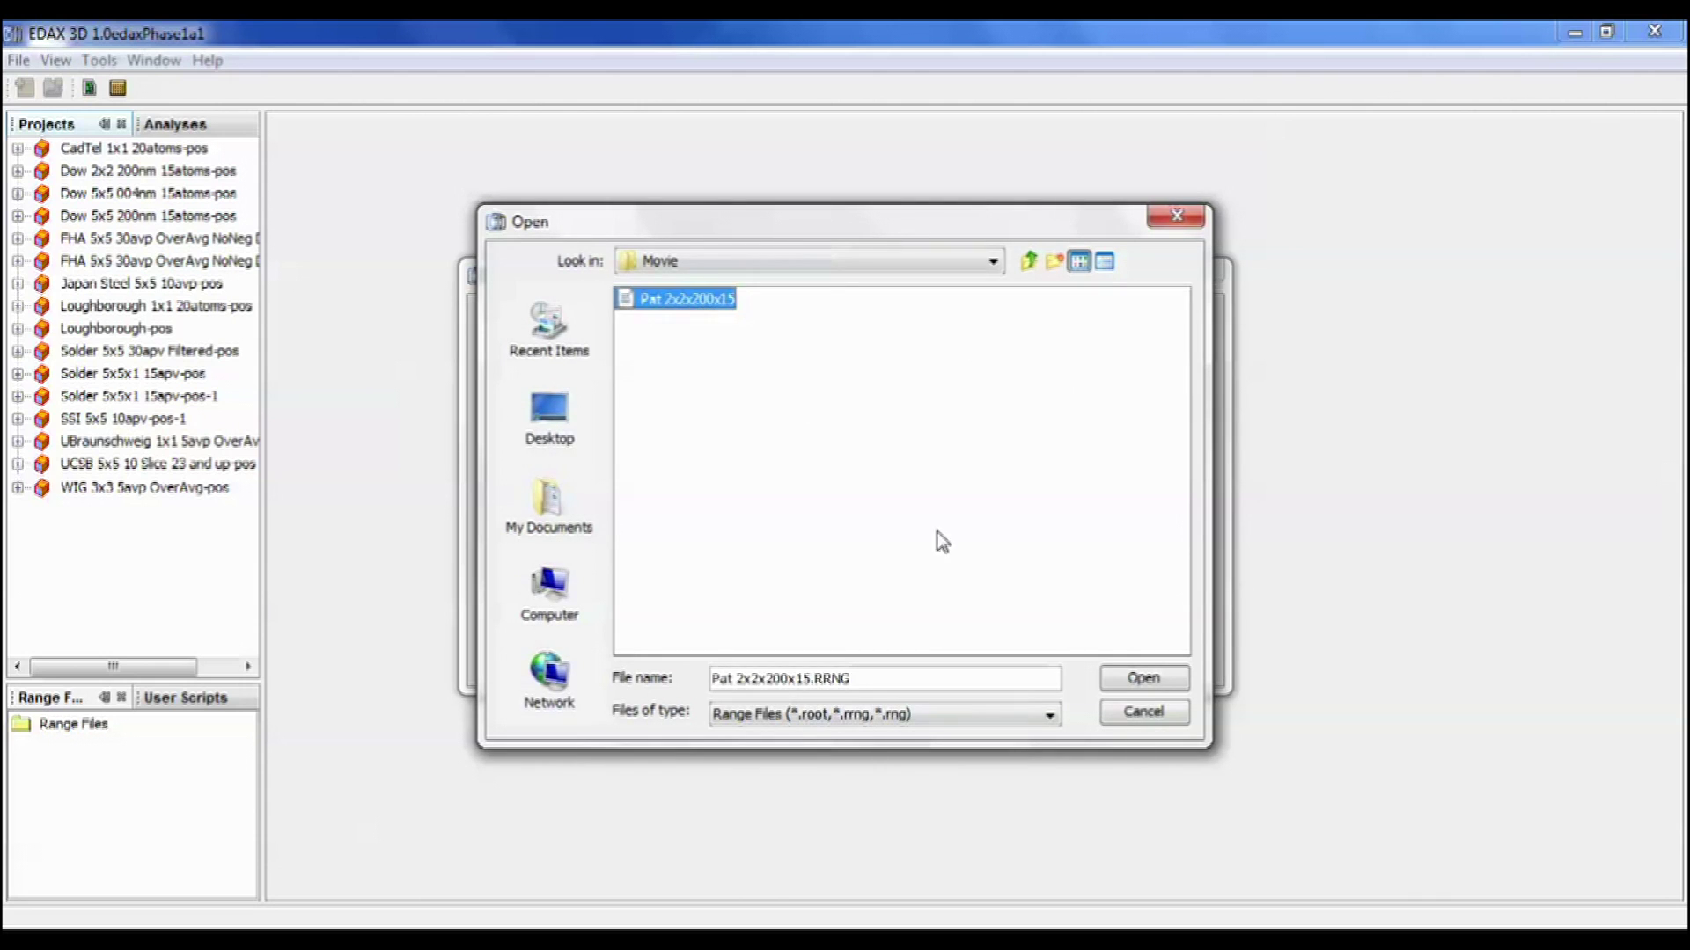
click(1129, 683)
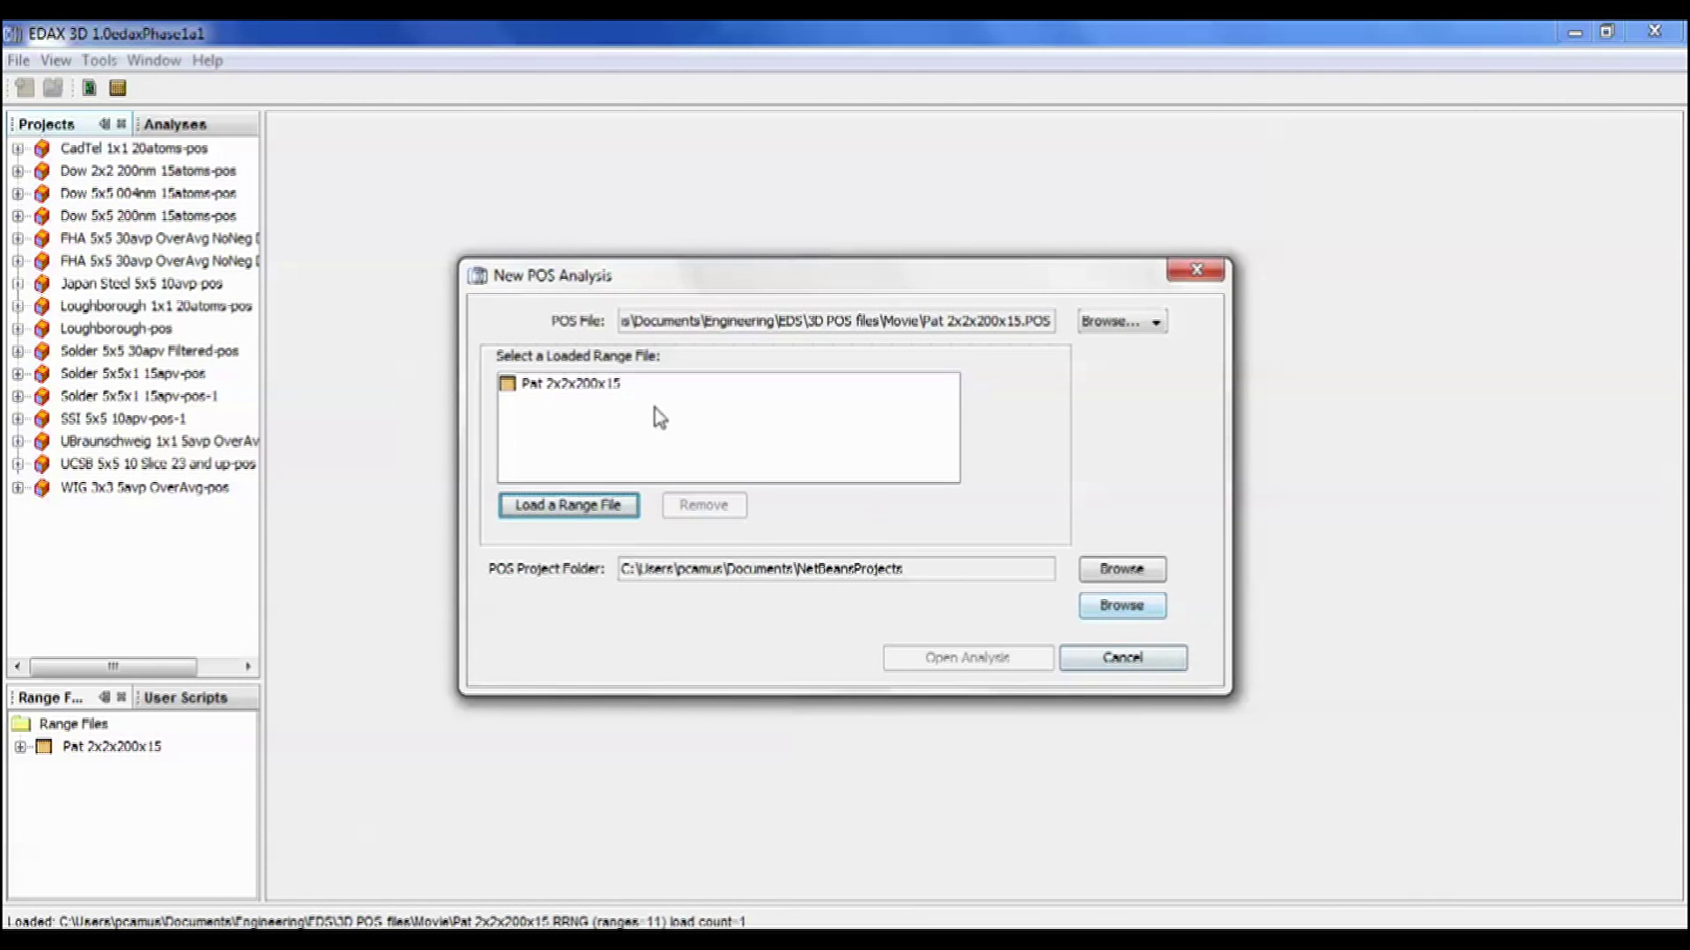
click(602, 395)
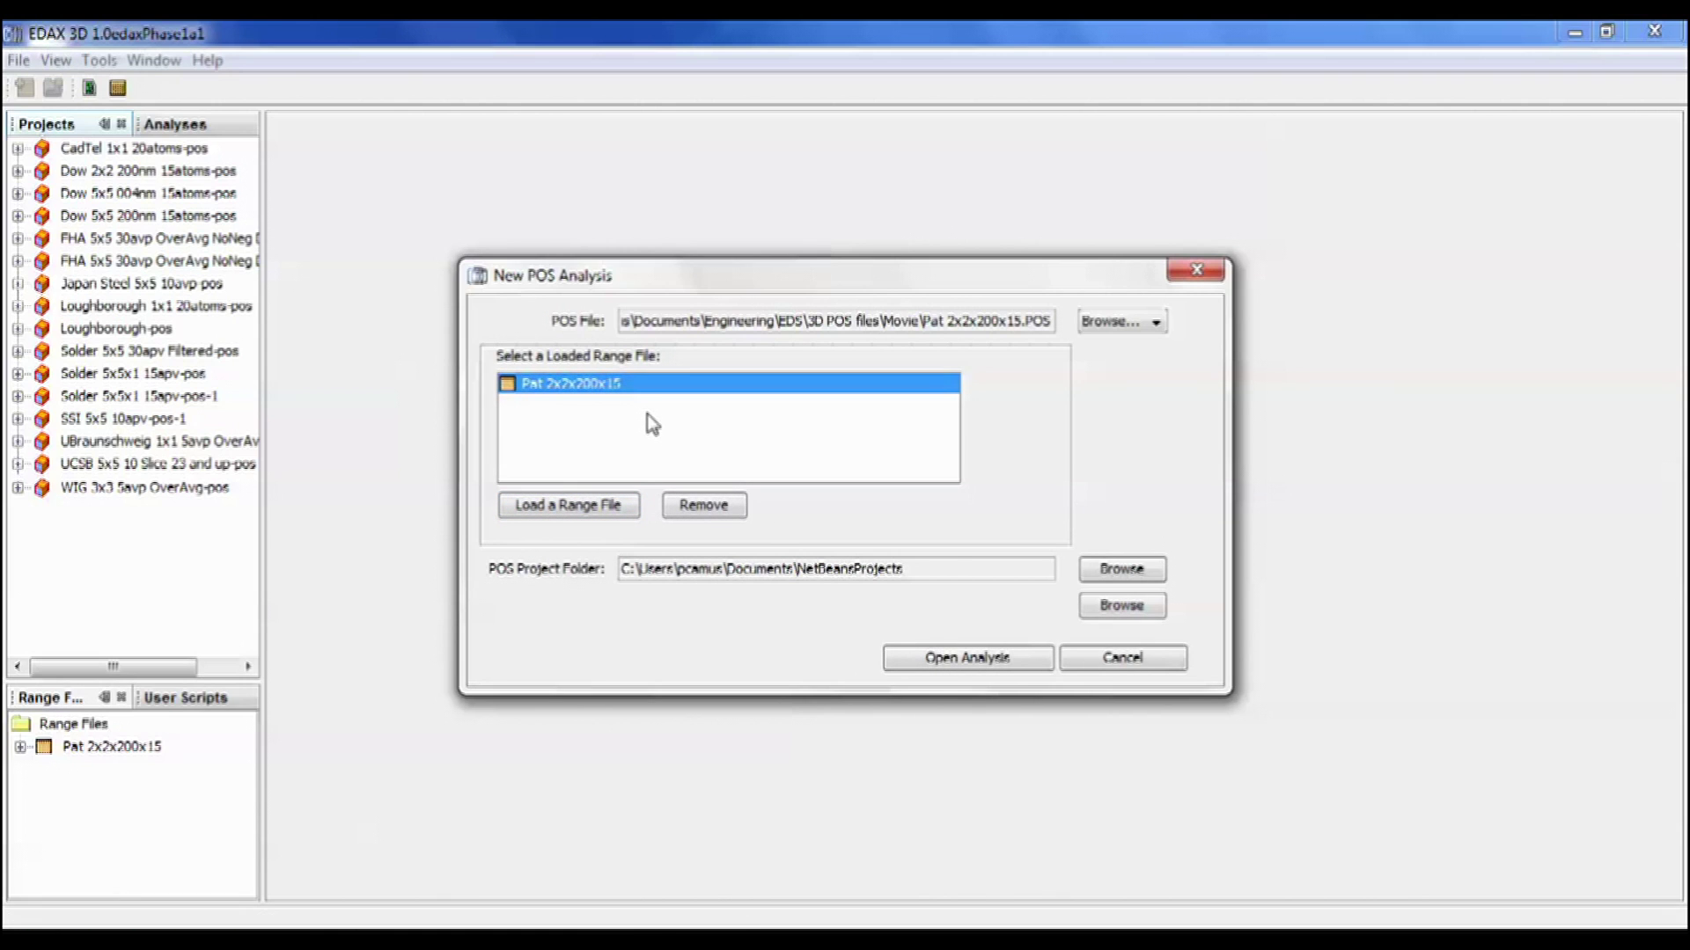
click(977, 657)
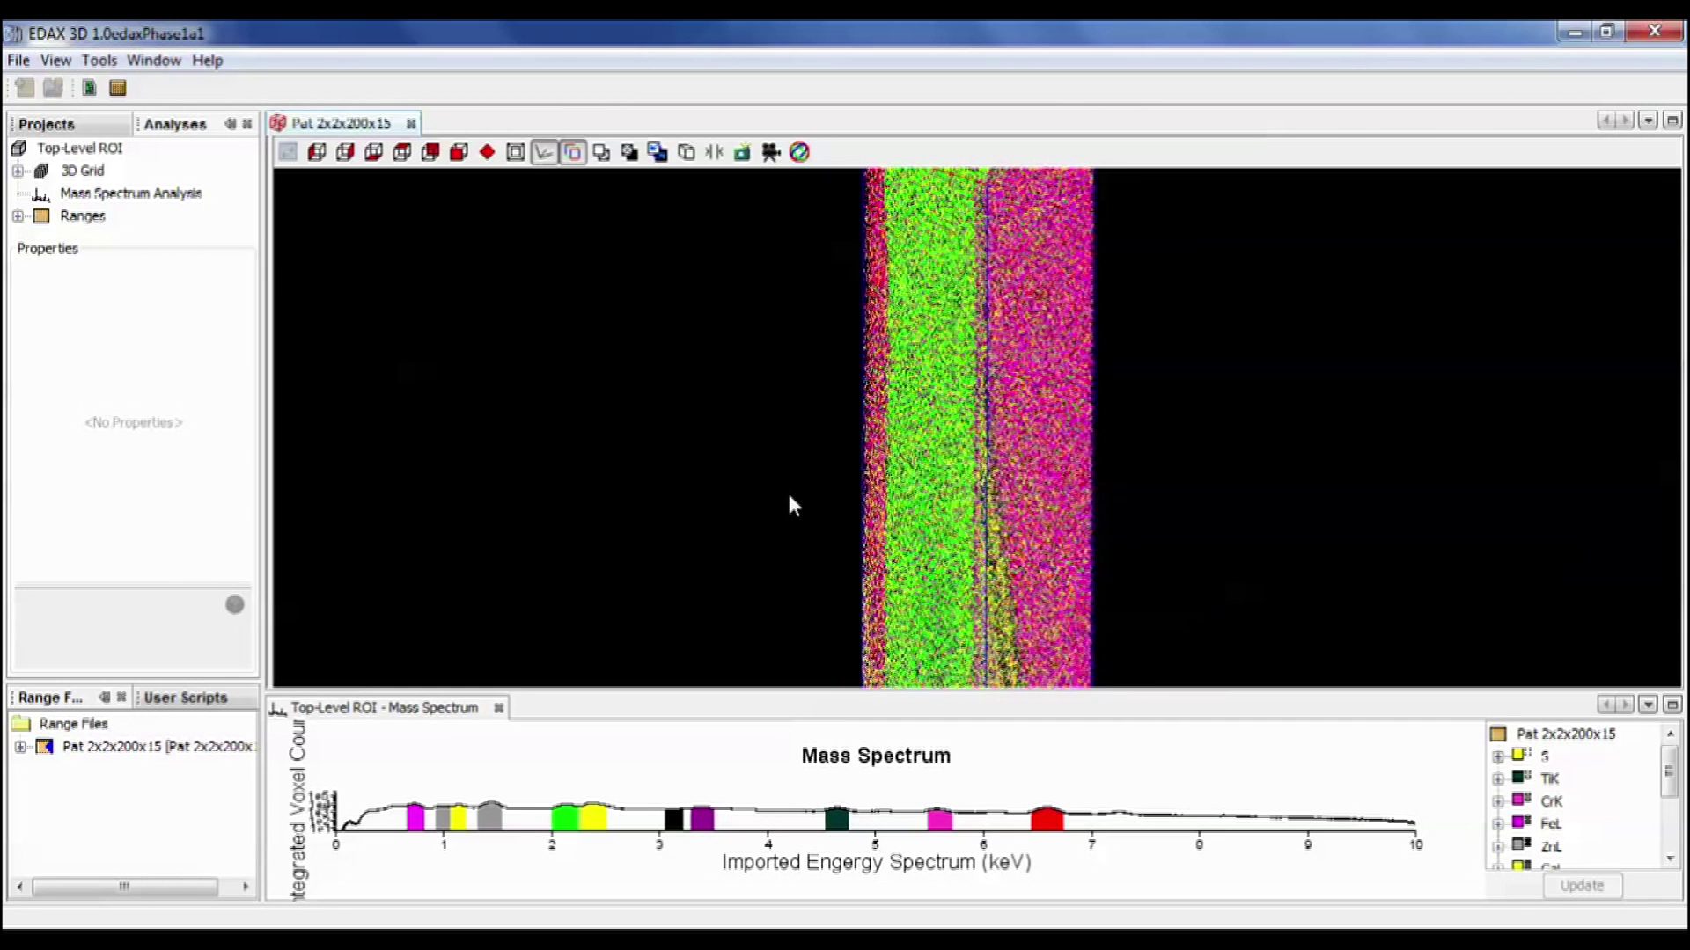
- Orbit the point-cloud slab to inspect its underside and axes, then bring up the element range list
drag(815, 268, 805, 588)
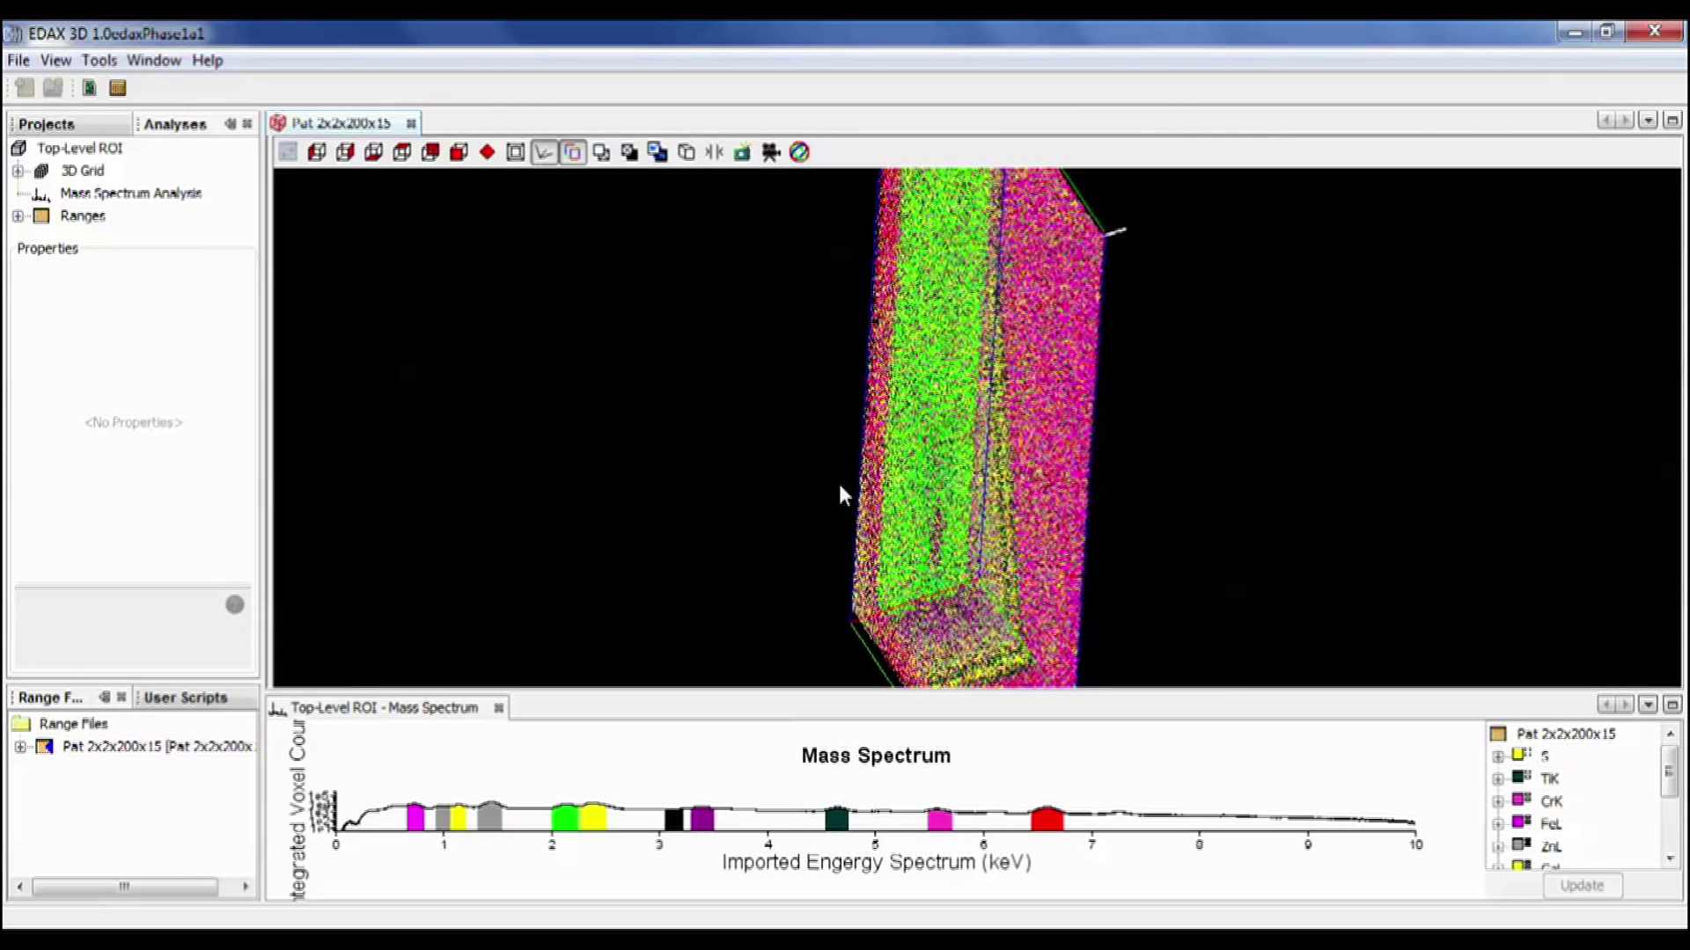
drag(840, 493, 574, 387)
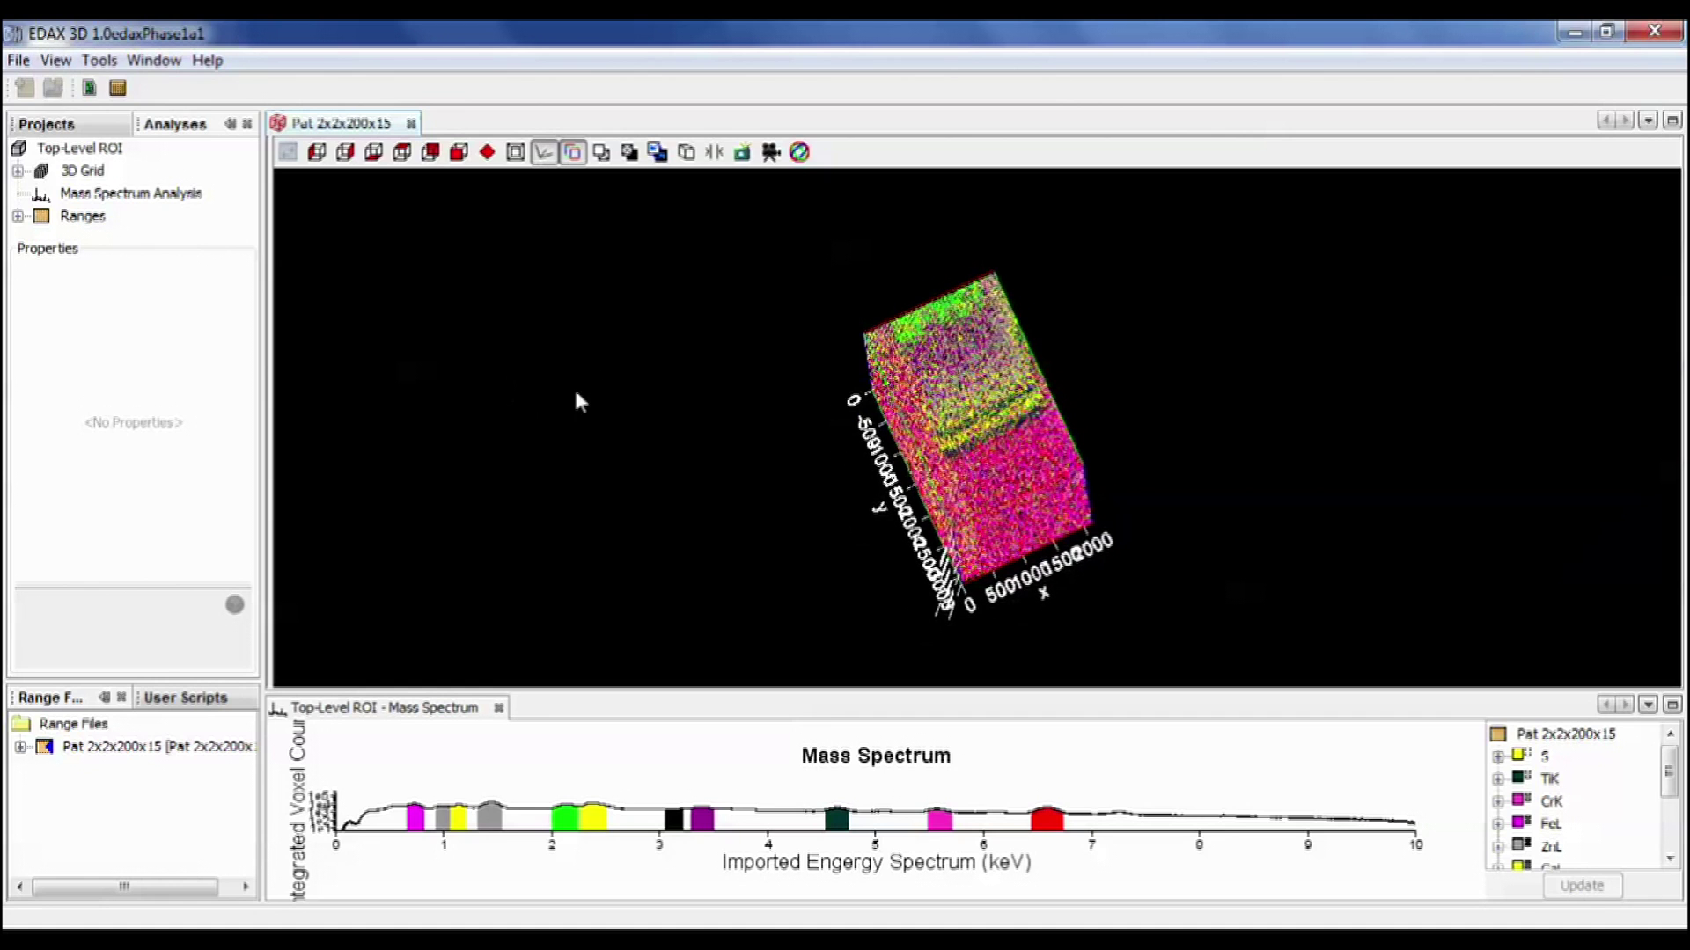
drag(732, 419, 1091, 528)
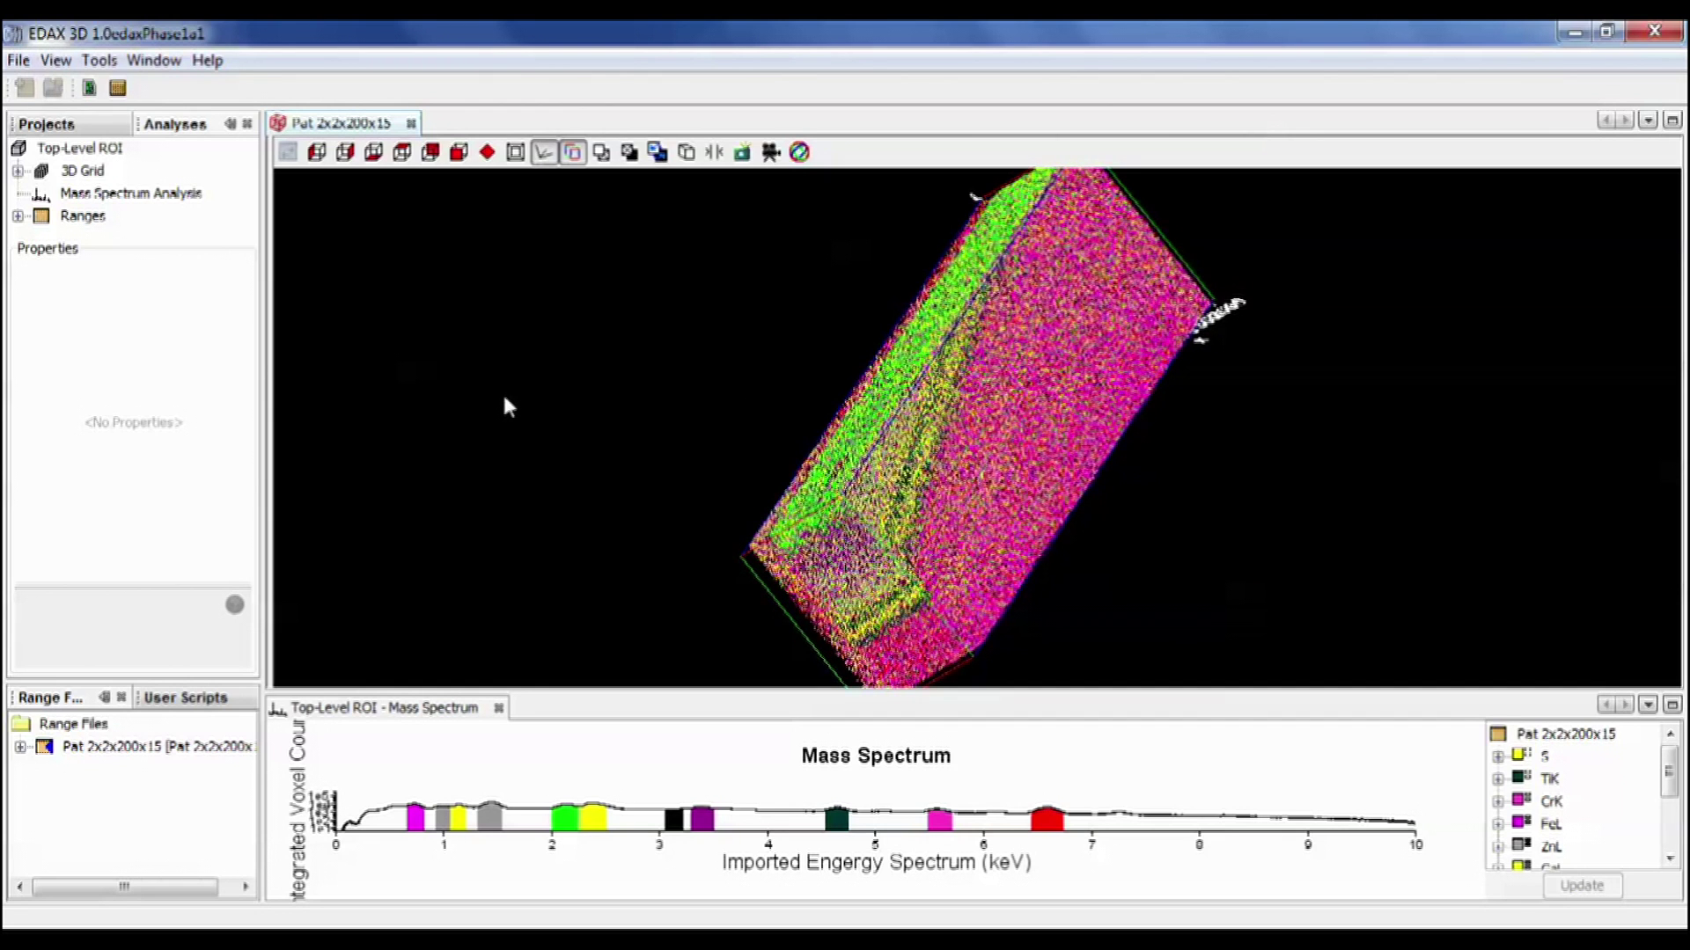
drag(504, 399, 491, 387)
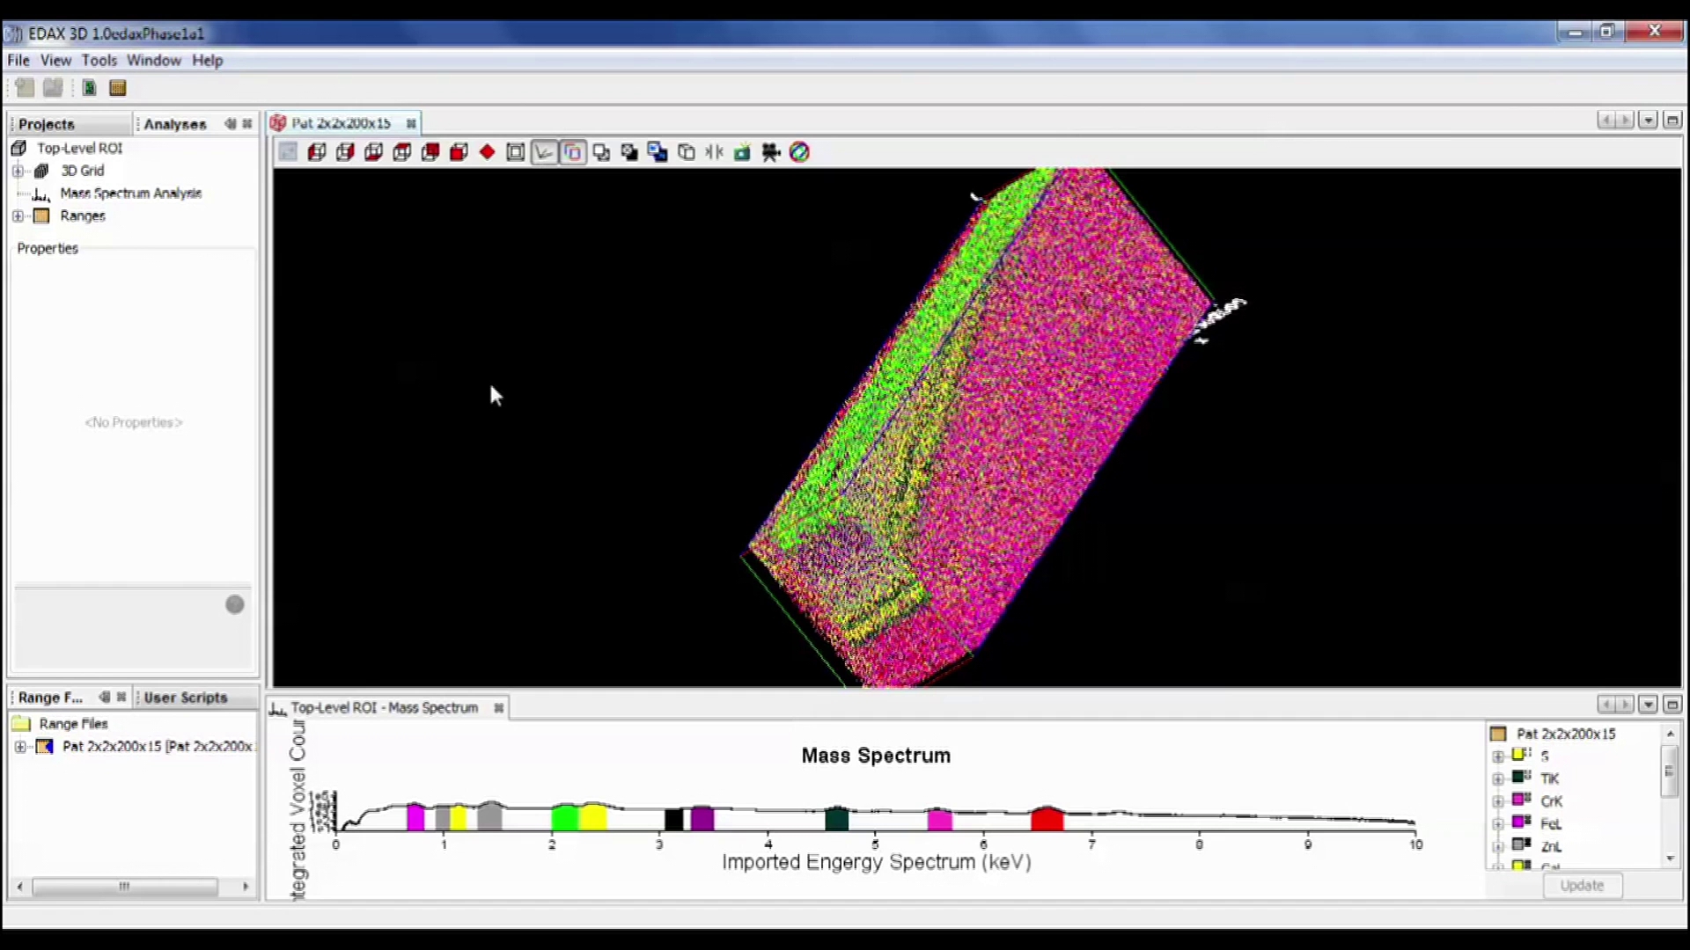
right_click(490, 388)
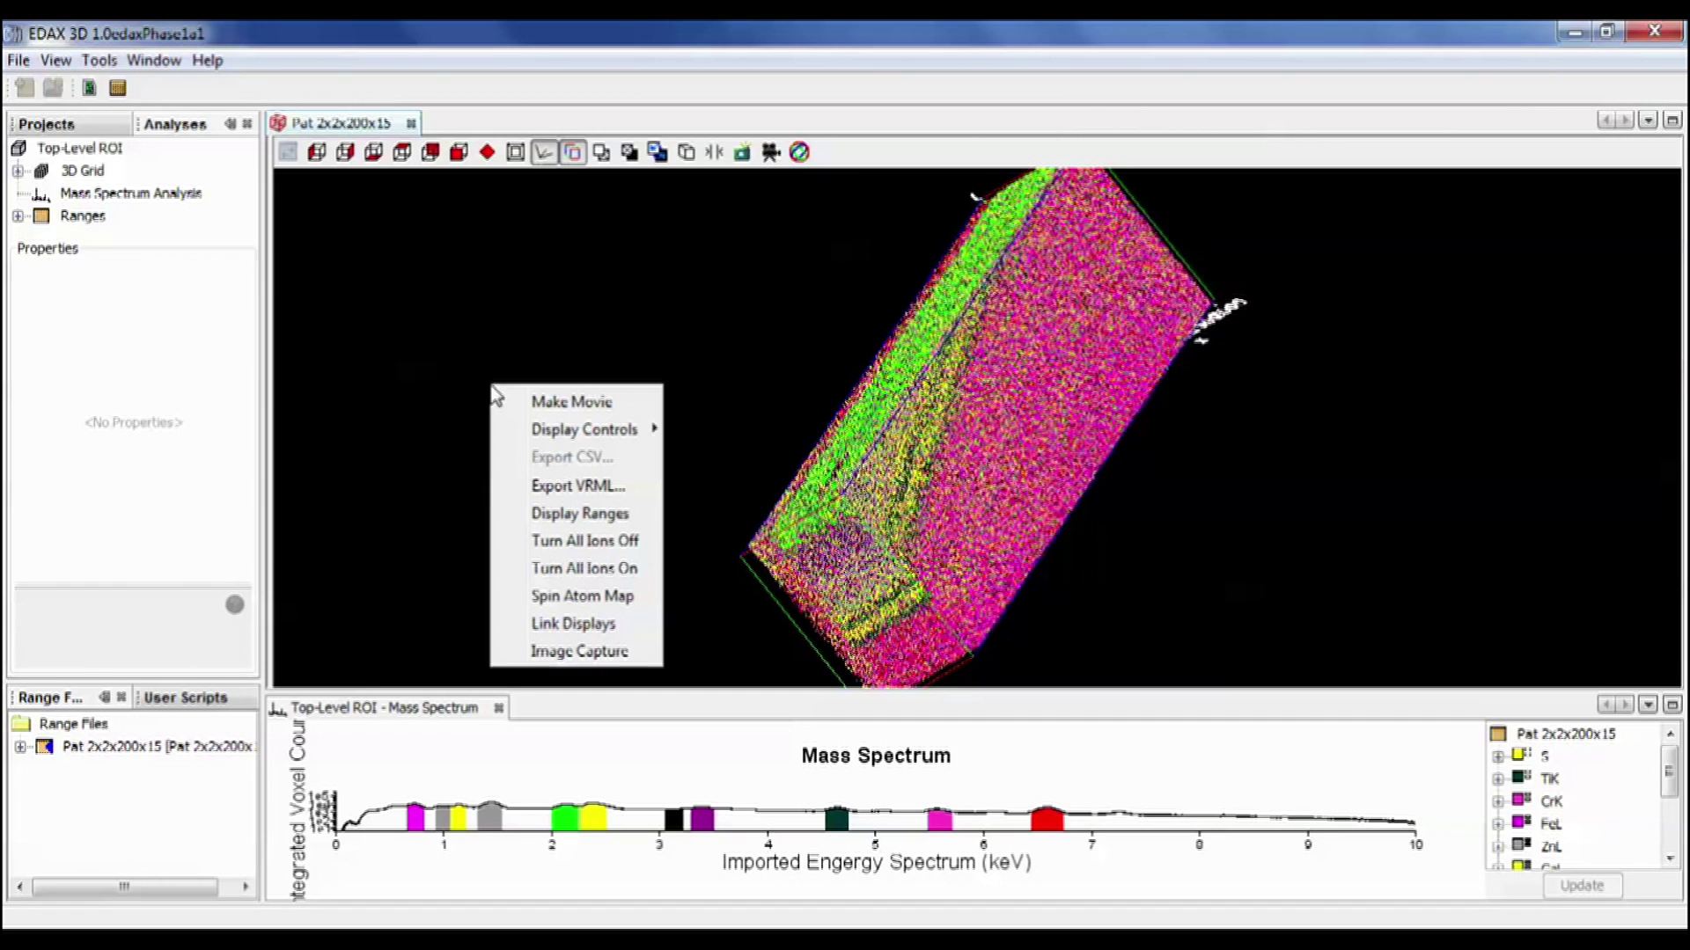
click(537, 515)
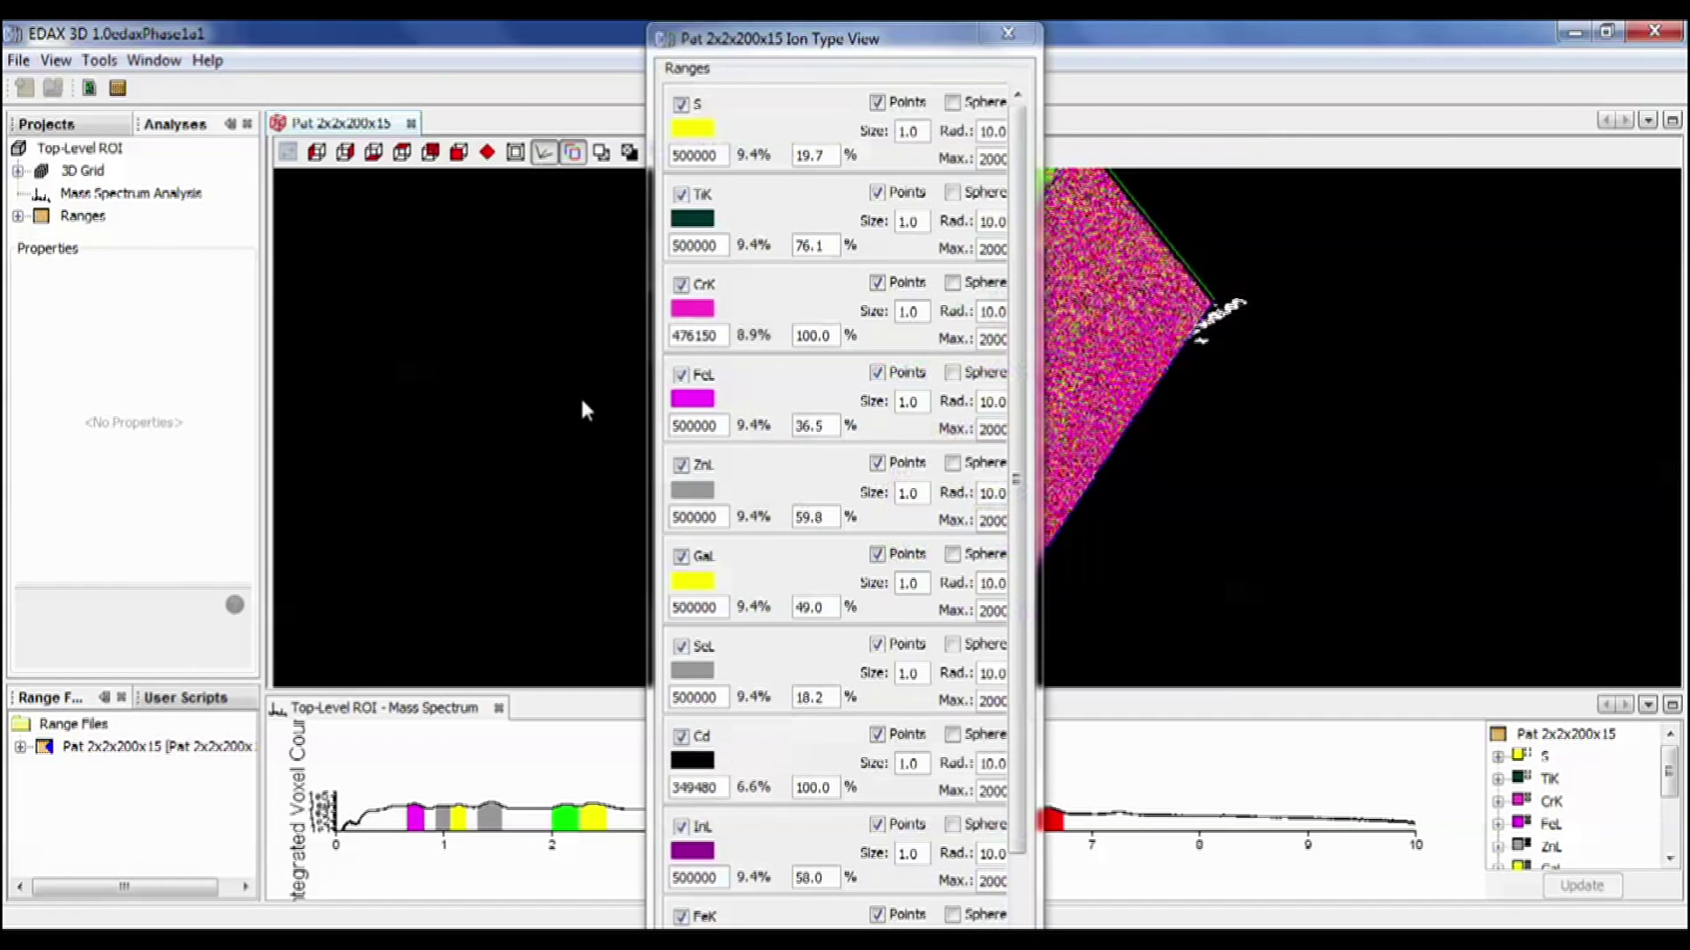
- Hide every range except S: TiK, CrK, FeL, ZnL, GaL, SeL, Cd, InL, FeK and PtM
click(681, 196)
click(681, 286)
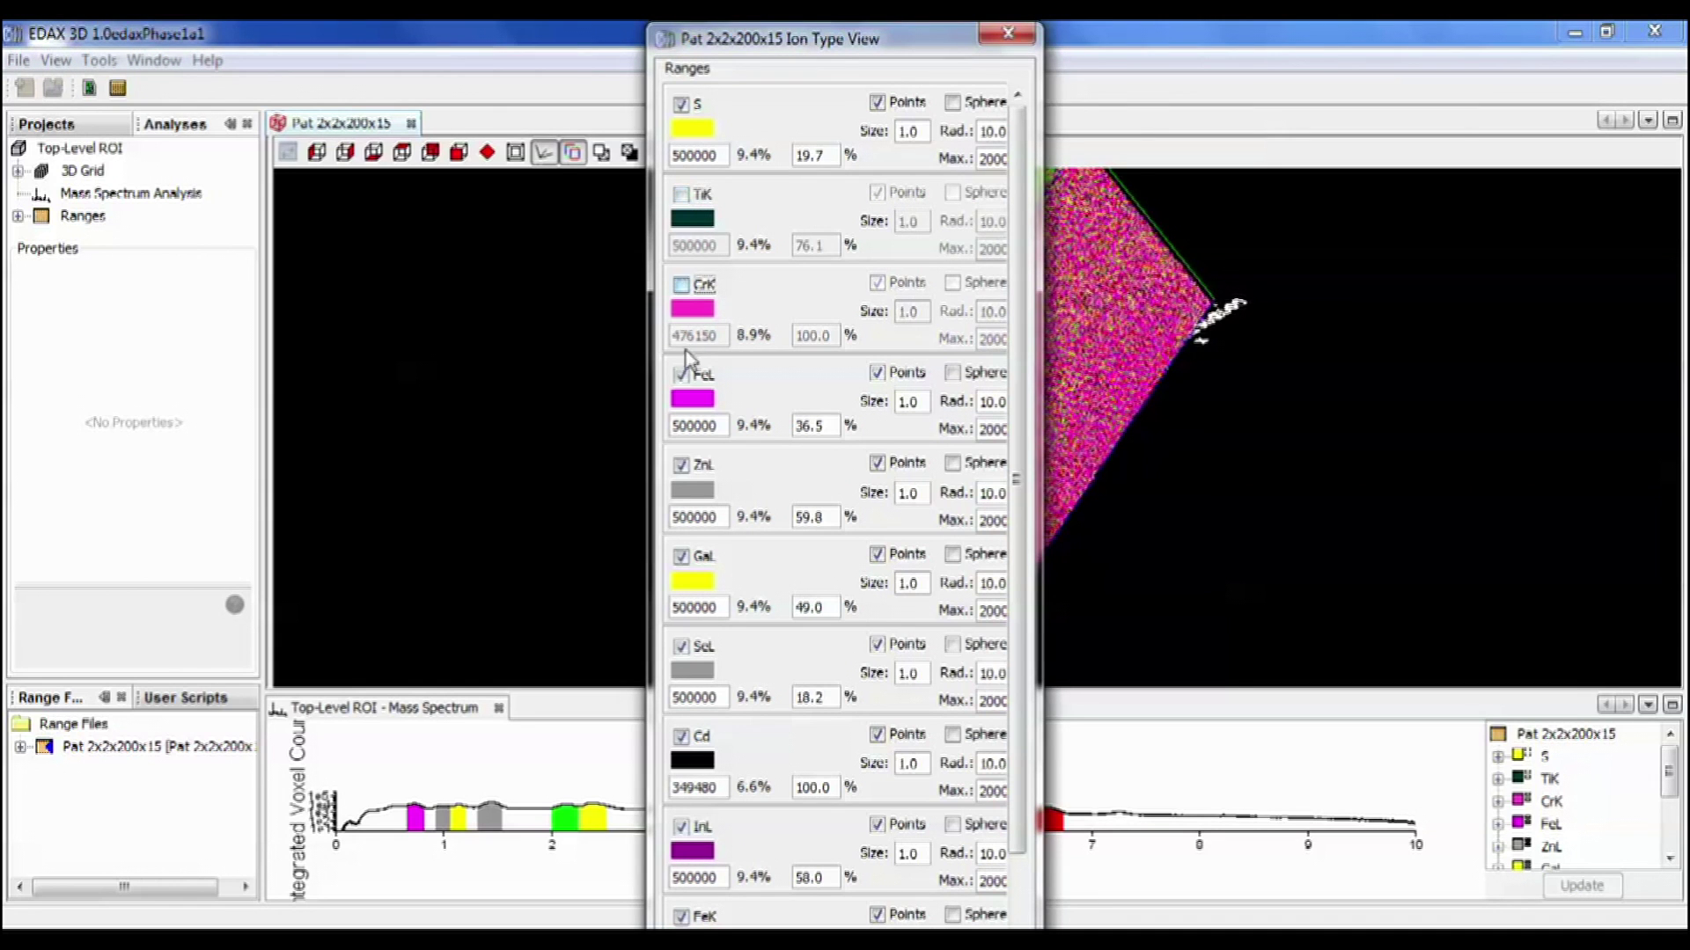
click(681, 375)
click(681, 466)
click(681, 557)
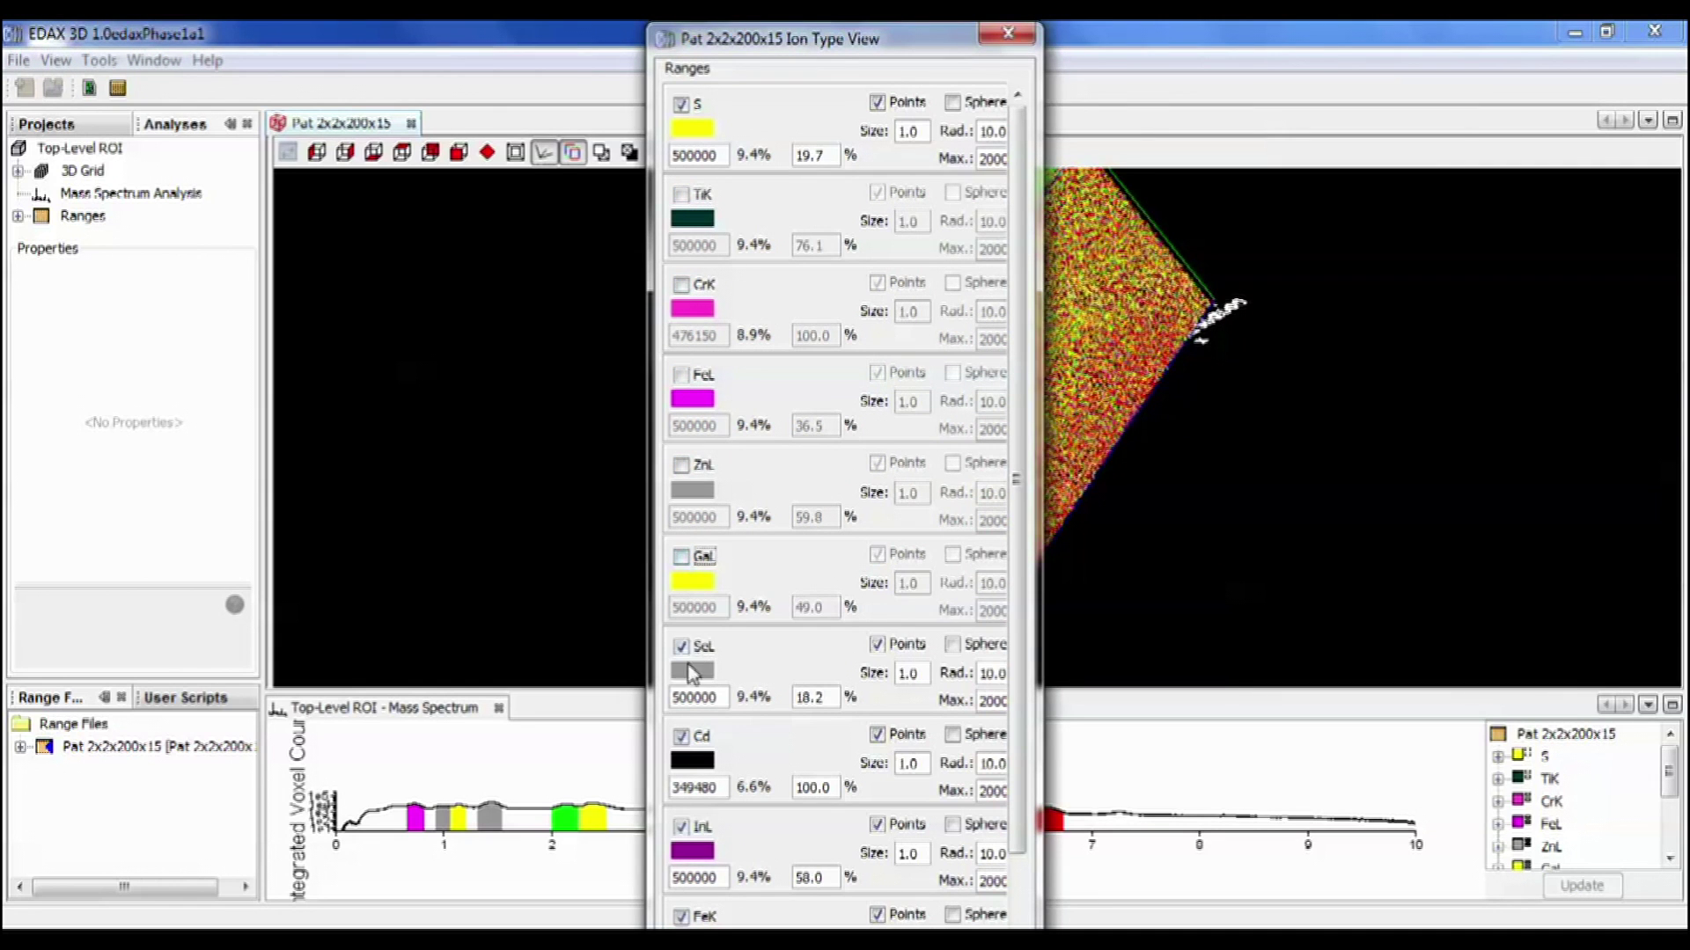
click(682, 646)
click(681, 737)
click(681, 827)
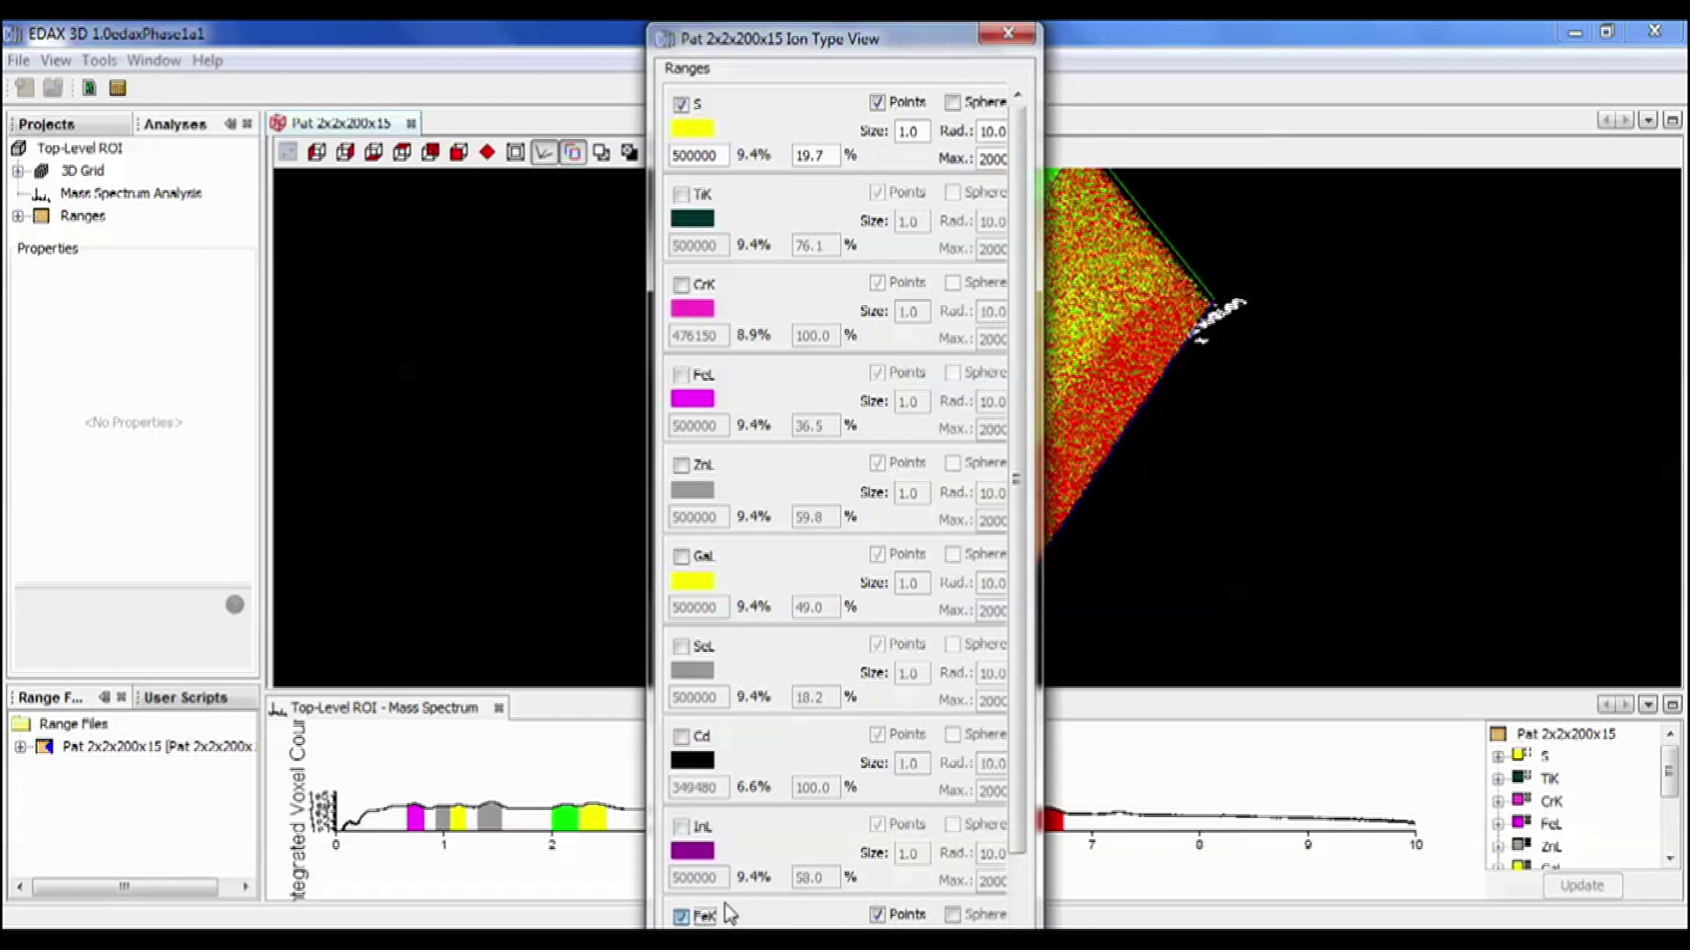
click(681, 916)
scroll(704, 913, down, 3)
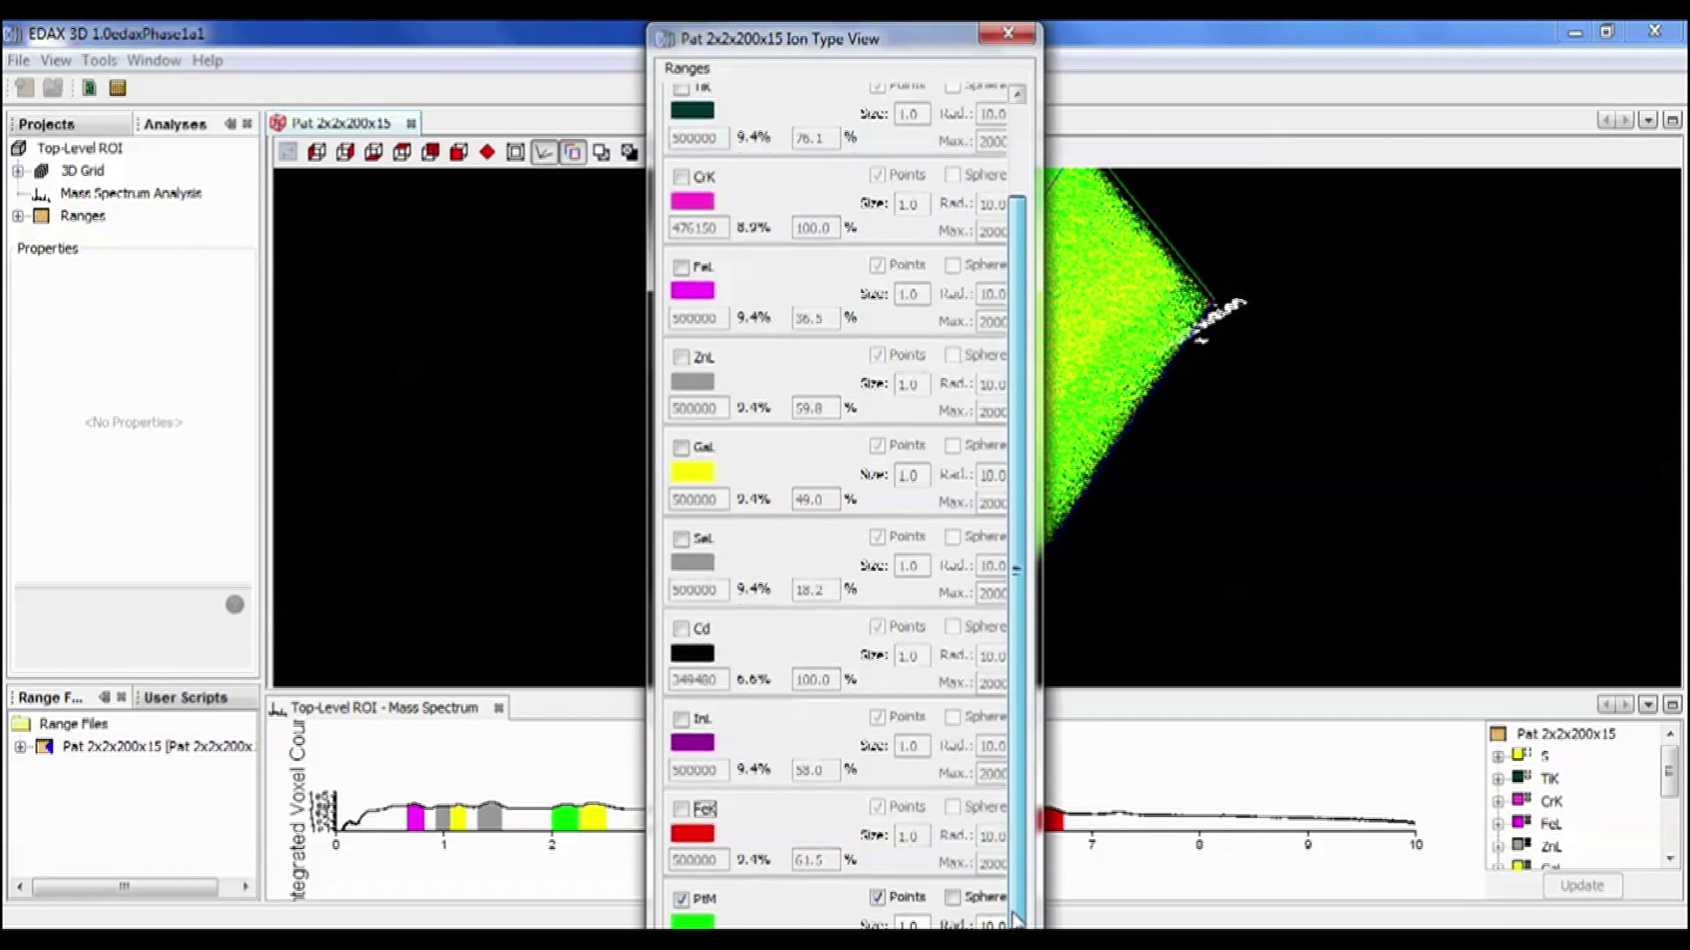
click(682, 901)
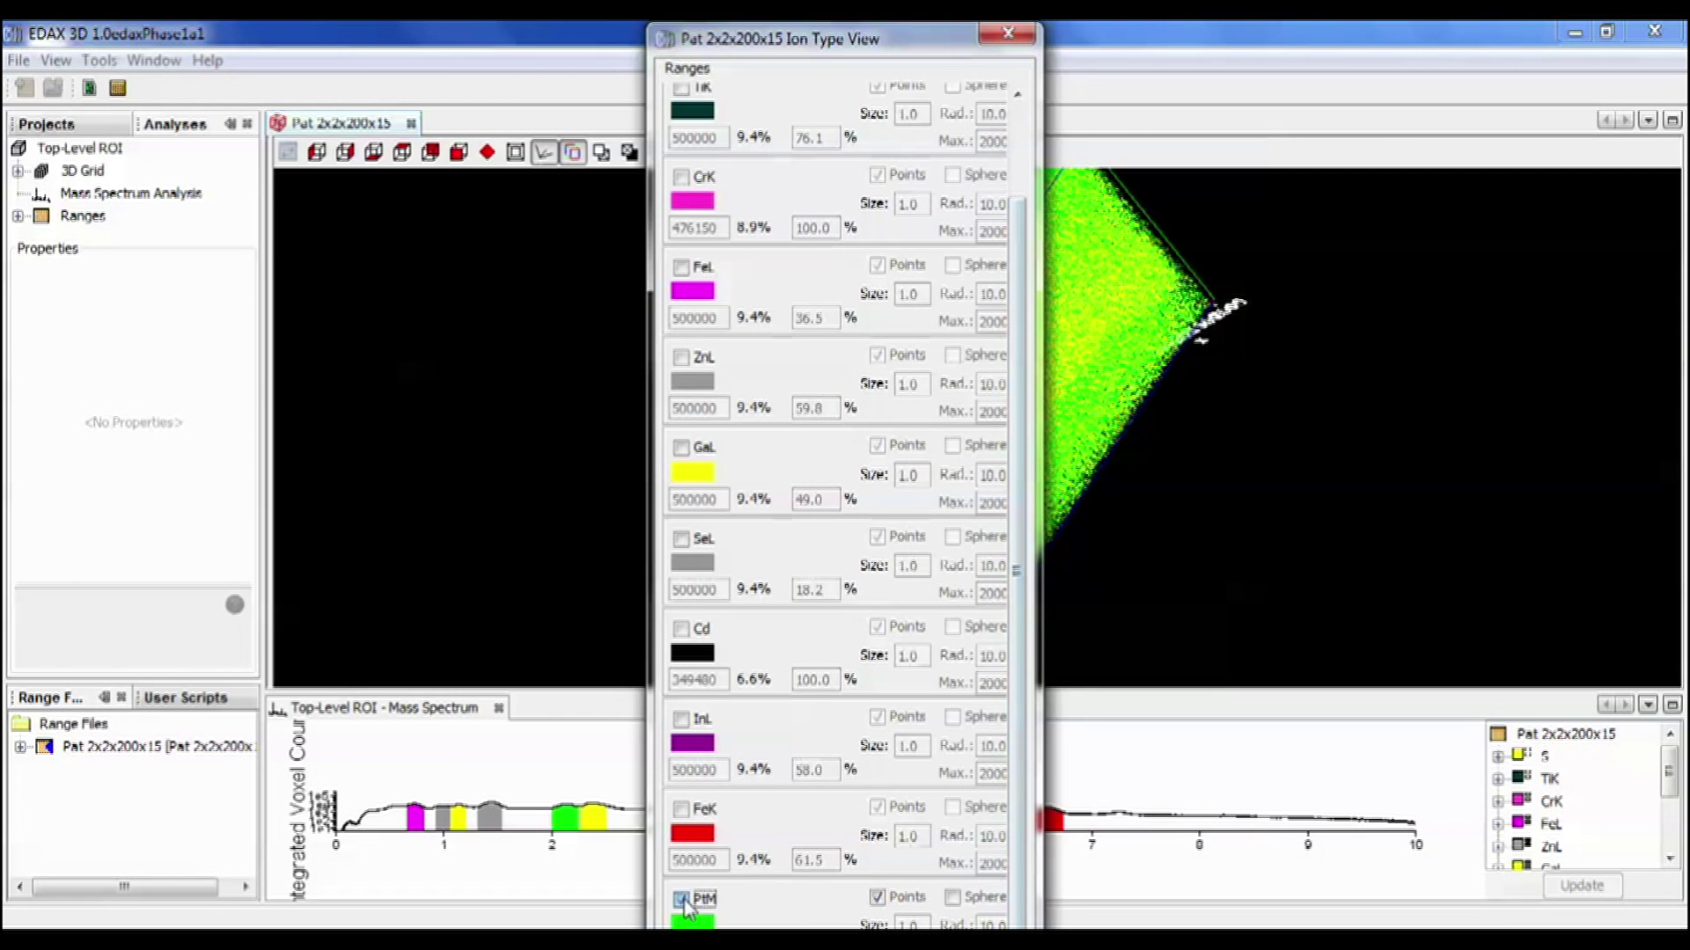
click(1008, 34)
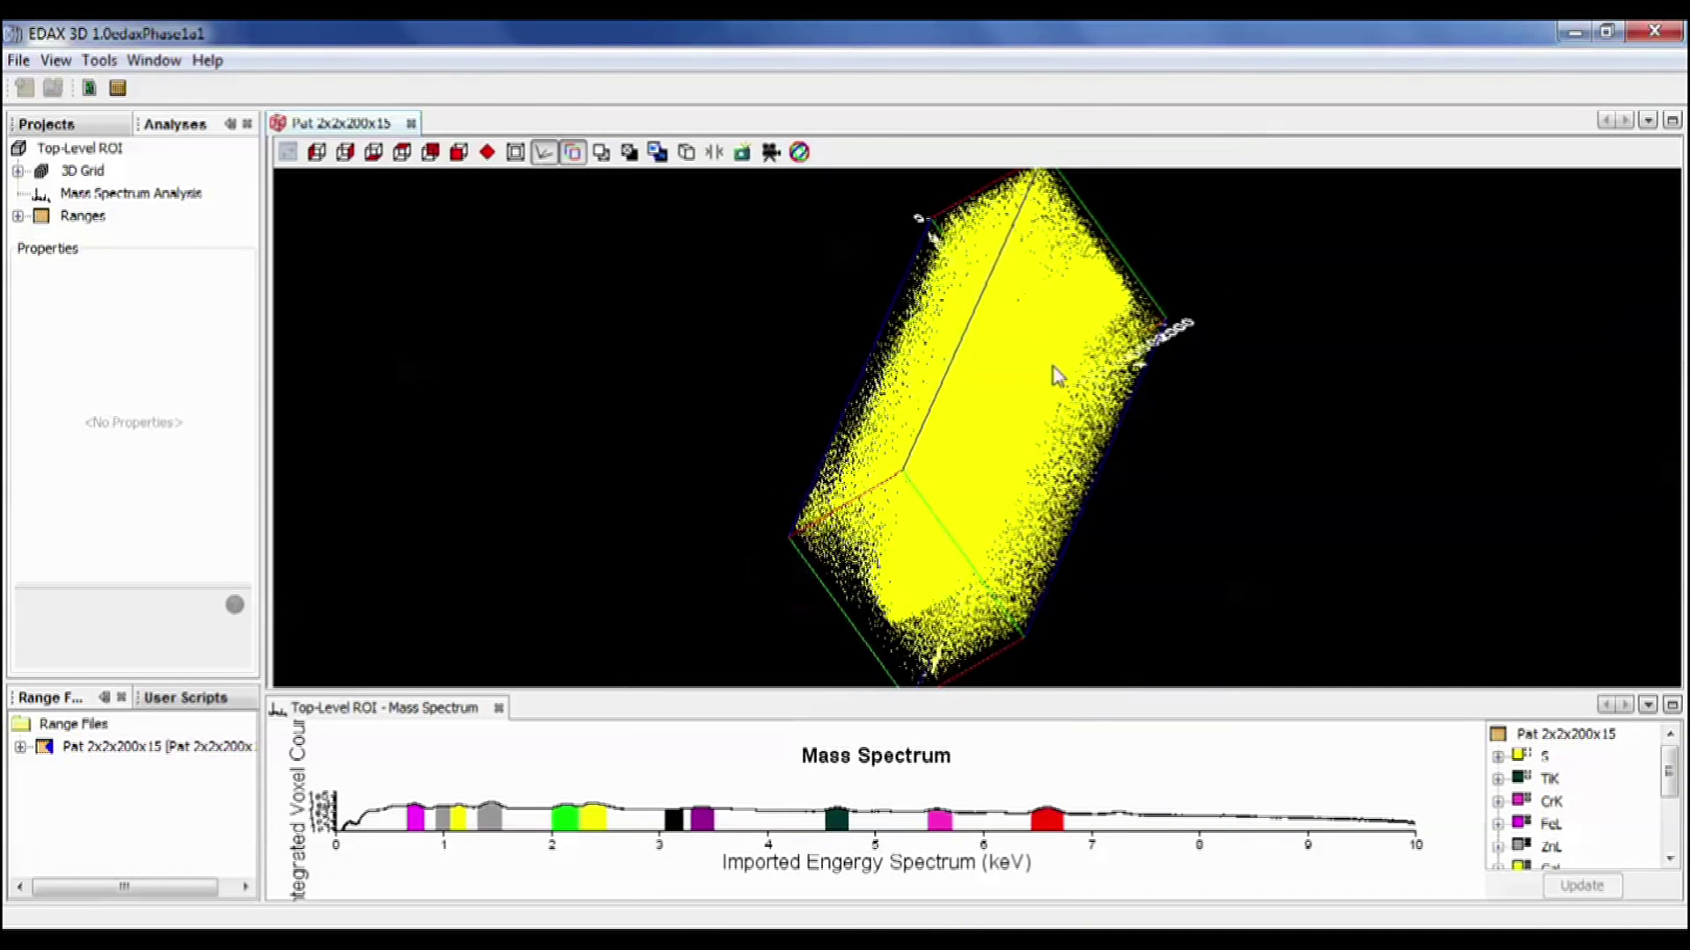
- Rotate the S point cloud to a lengthwise, front-facing view
drag(1056, 376, 968, 378)
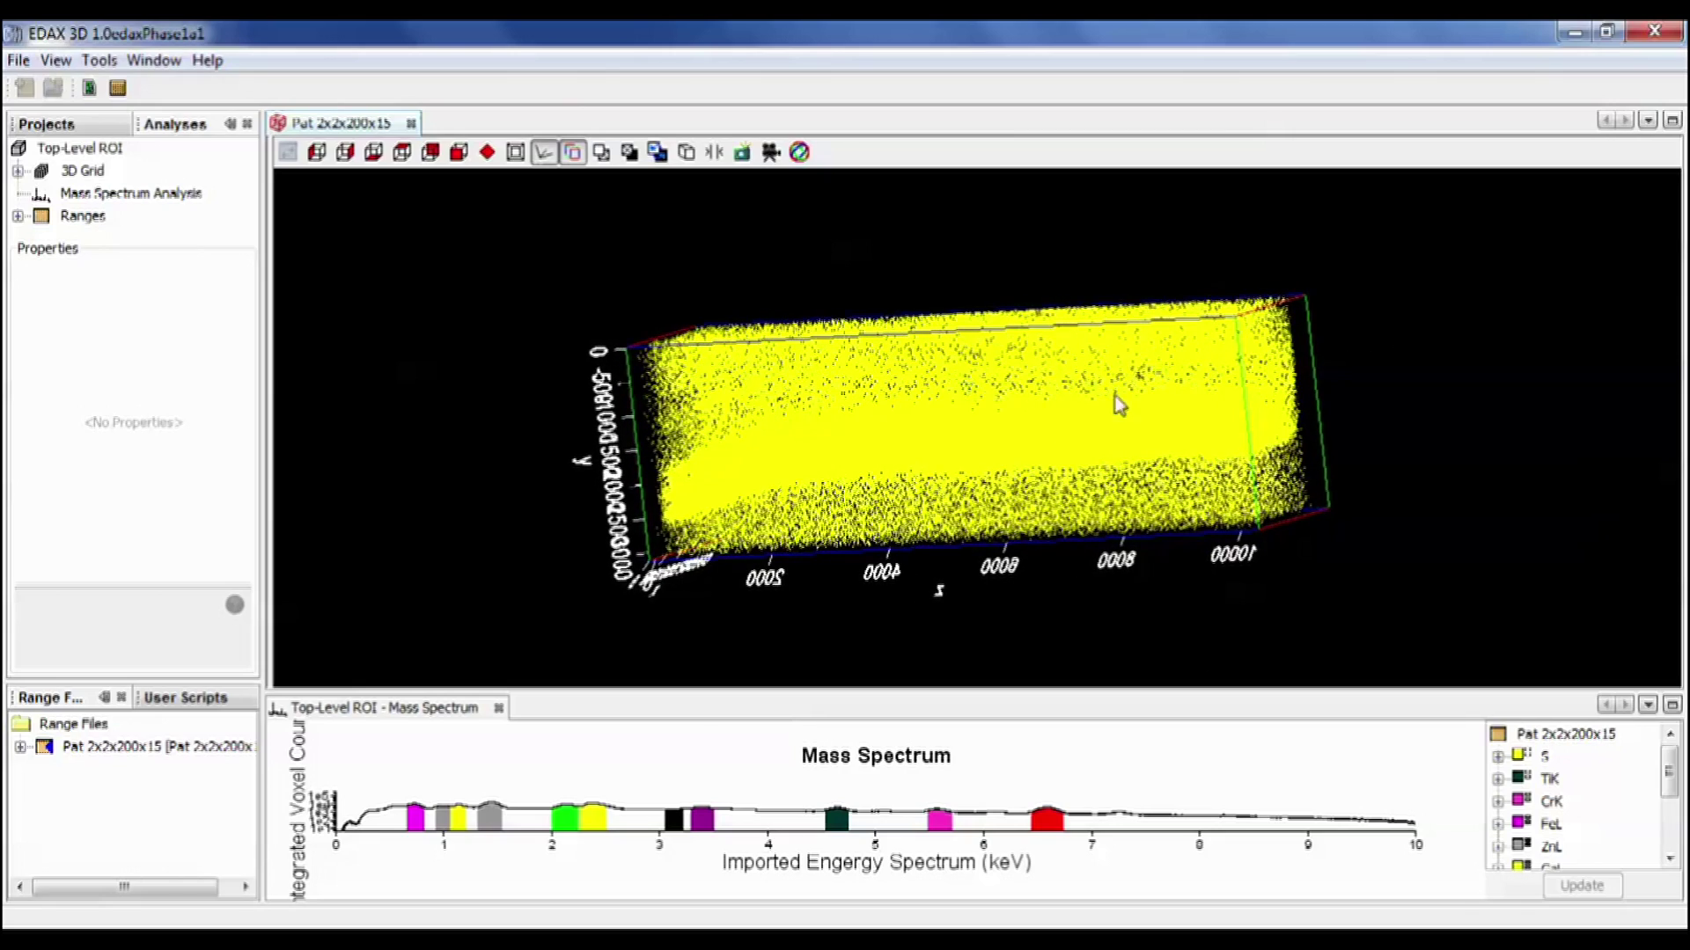
drag(1118, 405, 810, 503)
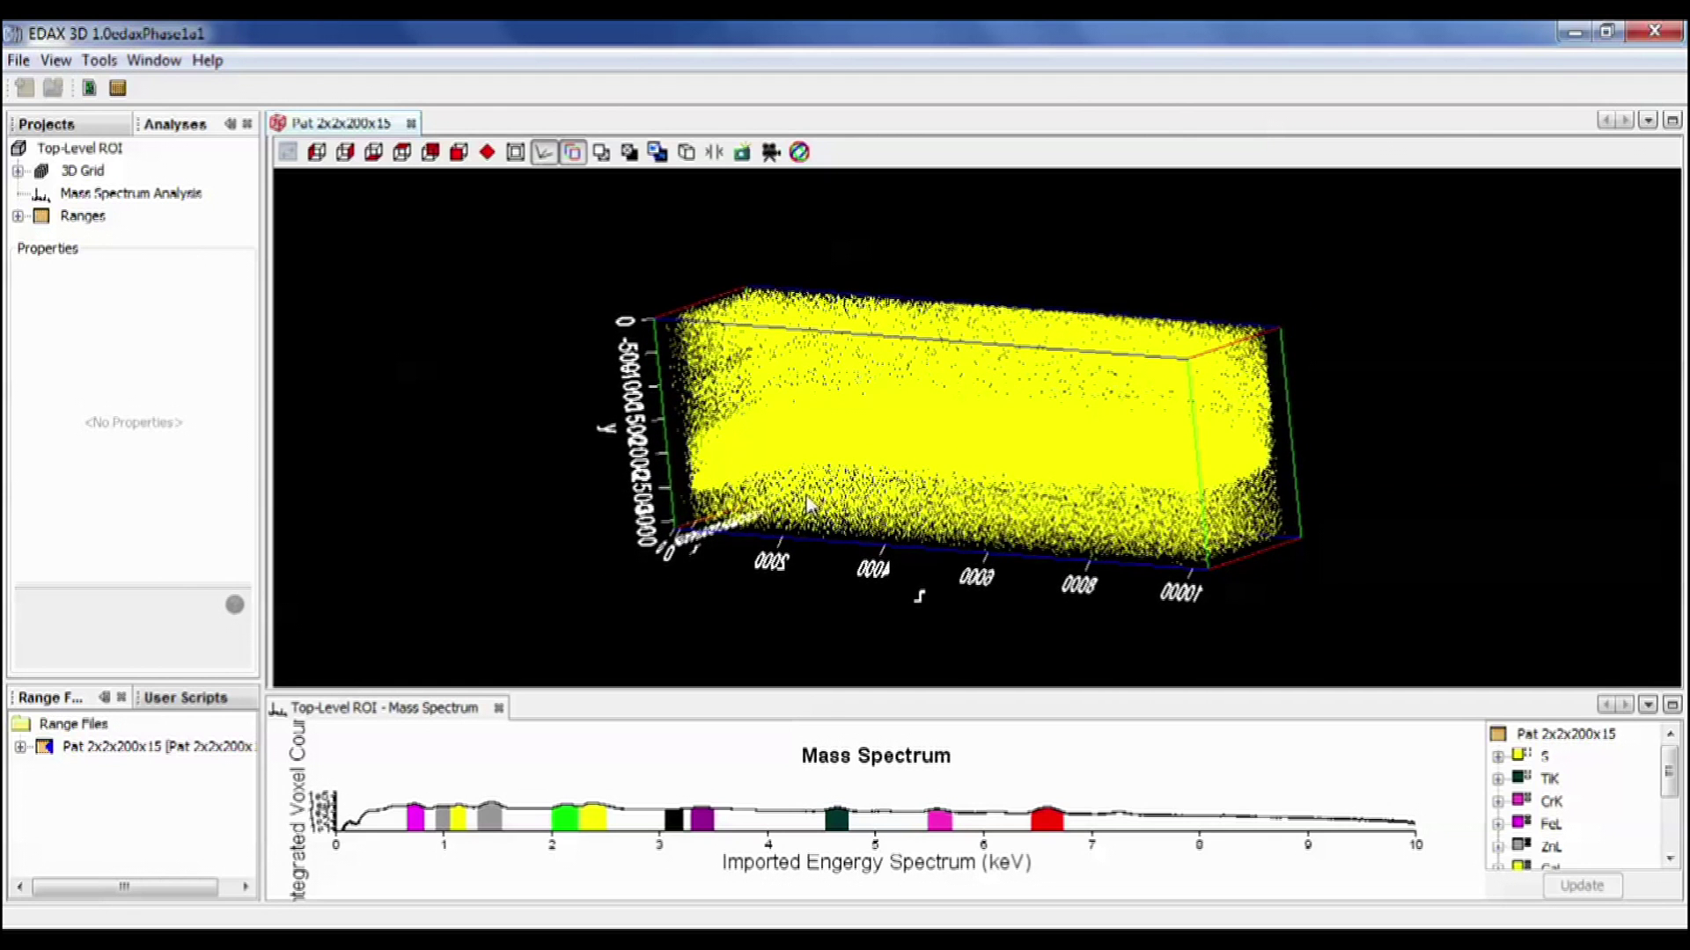
right_click(87, 173)
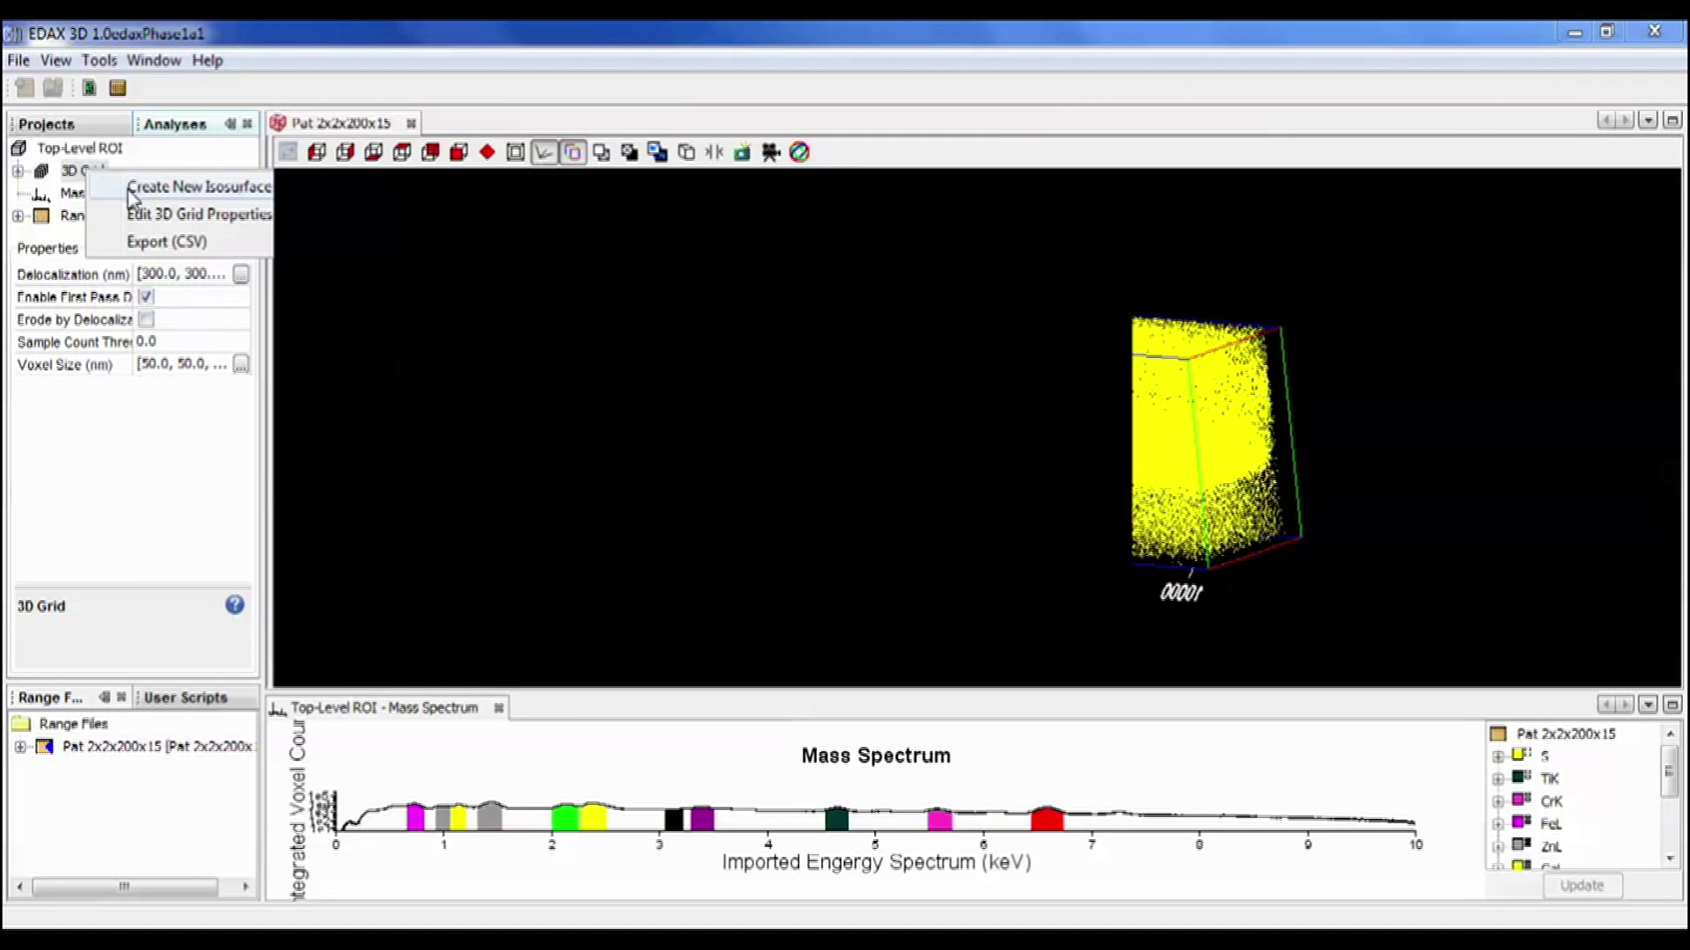
- Create a new 3D grid isosurface based on S concentration
click(132, 189)
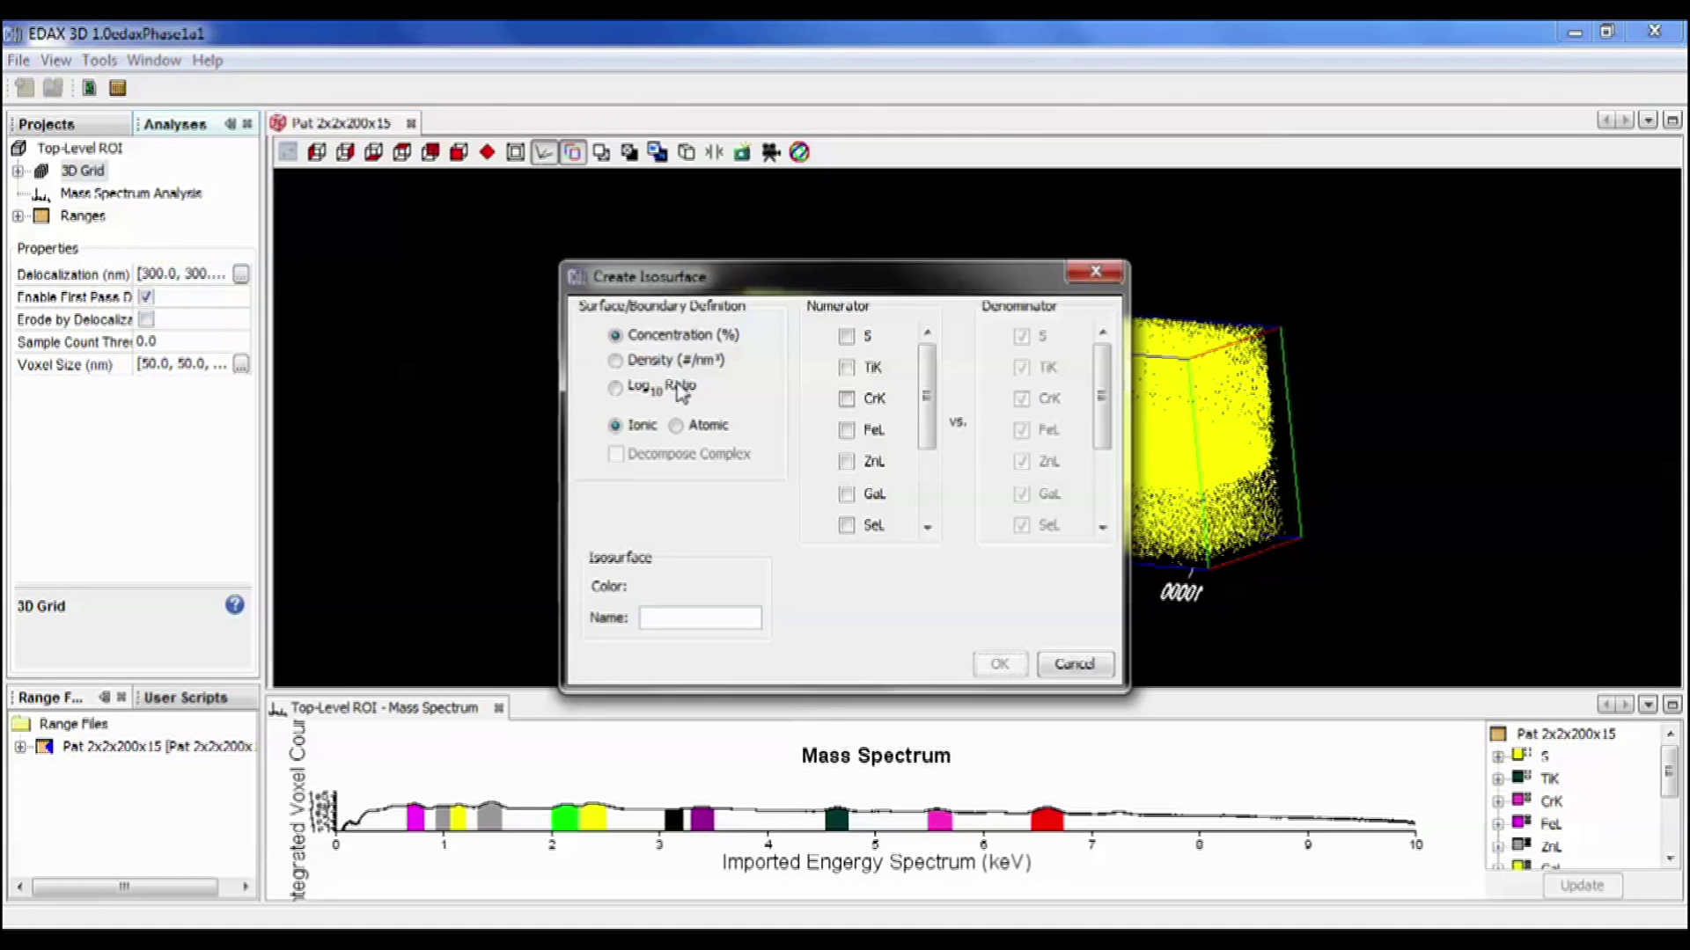
click(847, 337)
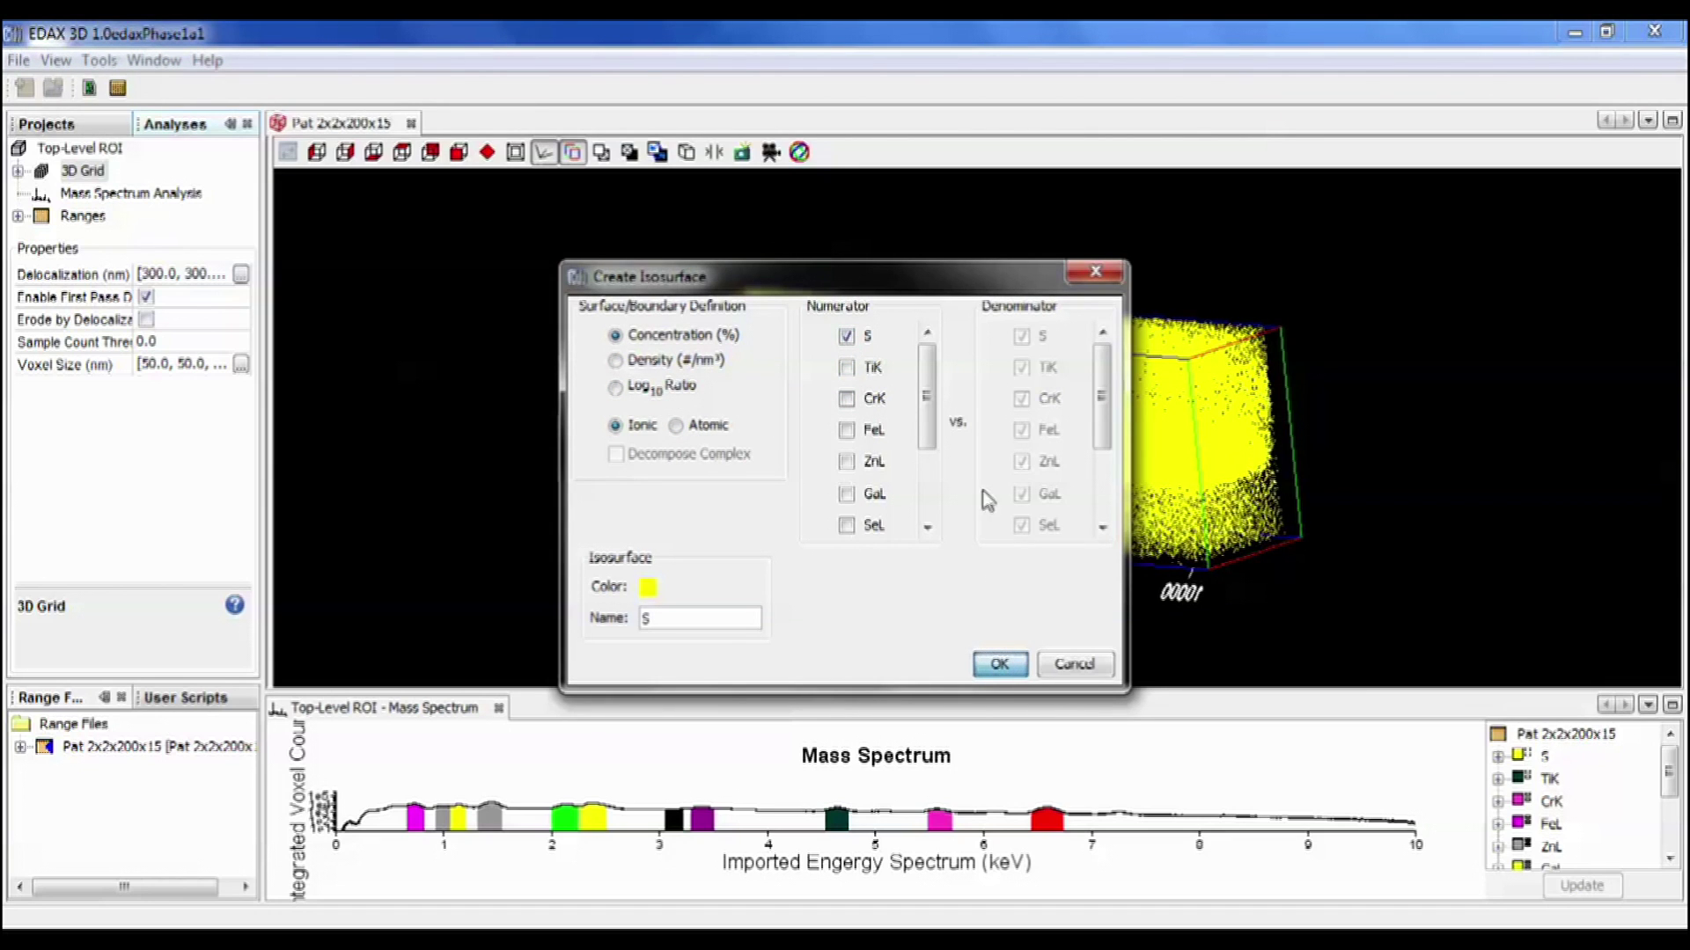
key(Return)
drag(904, 350, 420, 323)
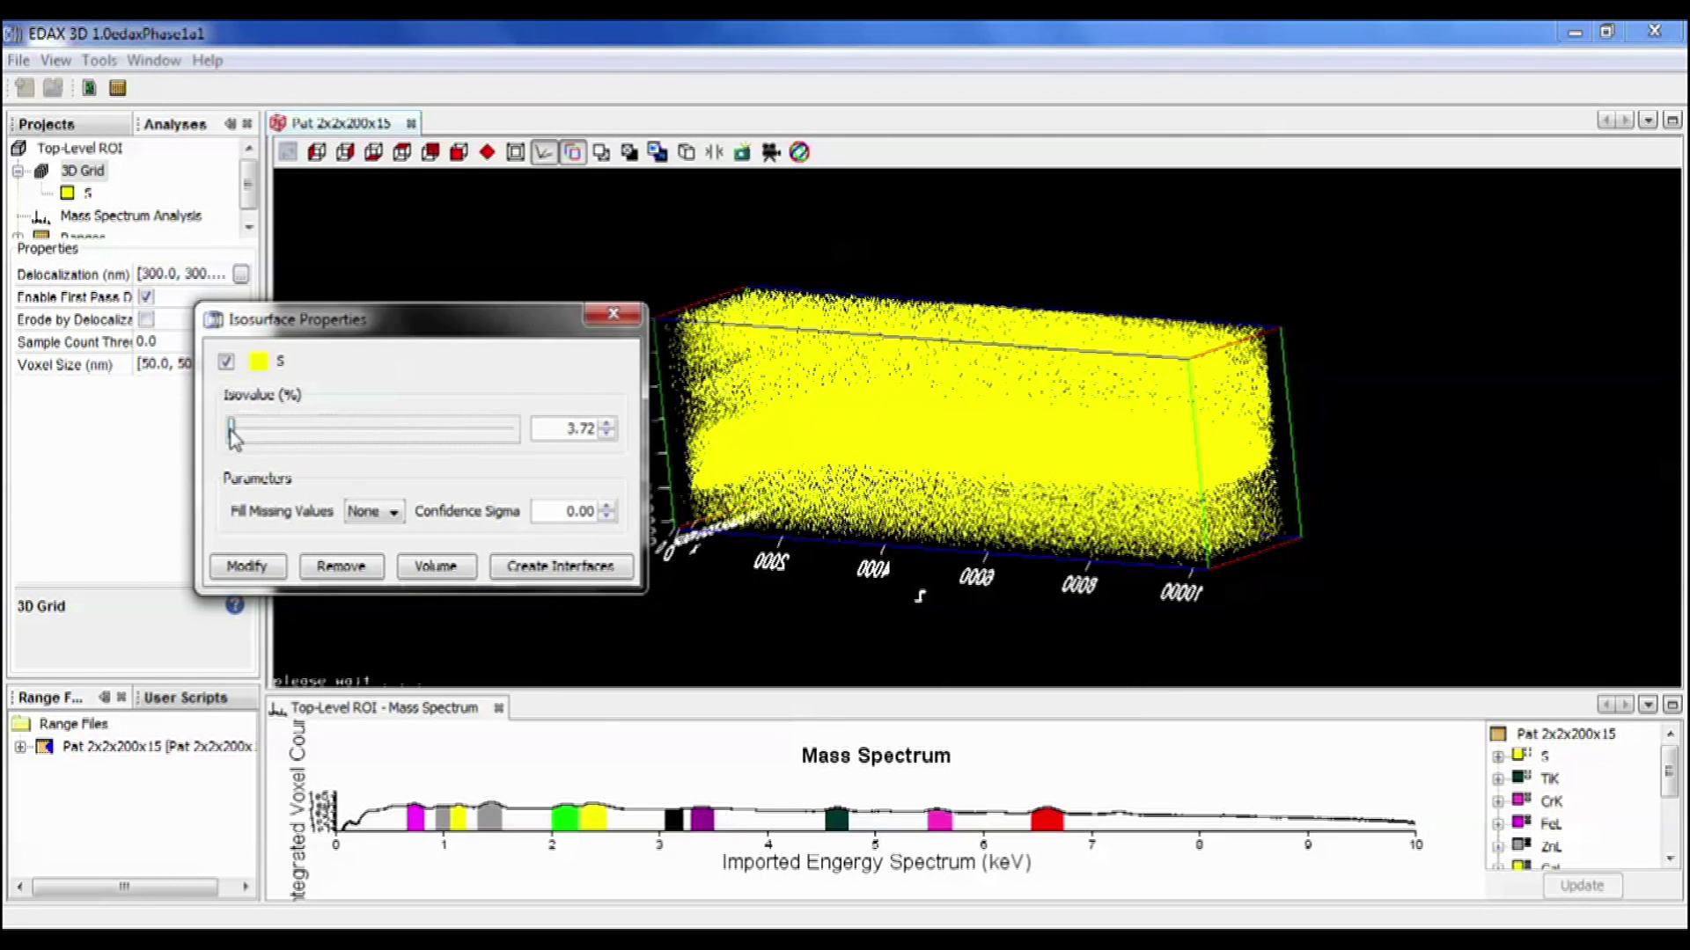
- Raise the S isovalue to about 26% with Fill Missing Values set to High
drag(232, 431, 240, 431)
drag(249, 437, 257, 439)
click(376, 517)
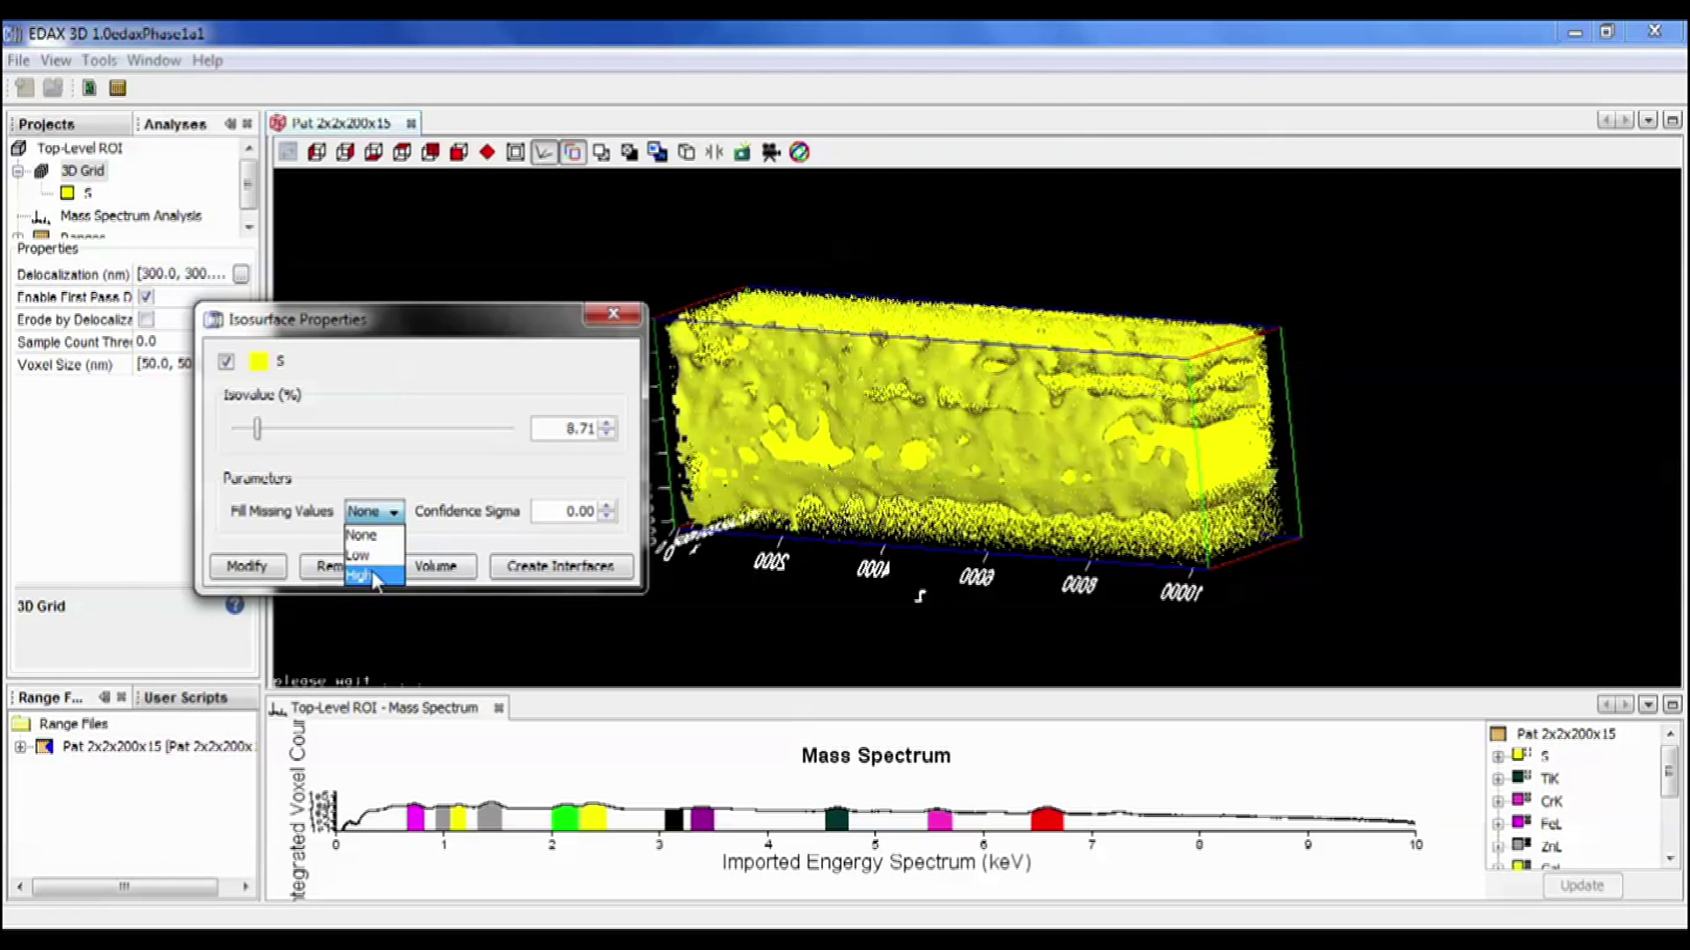
click(375, 576)
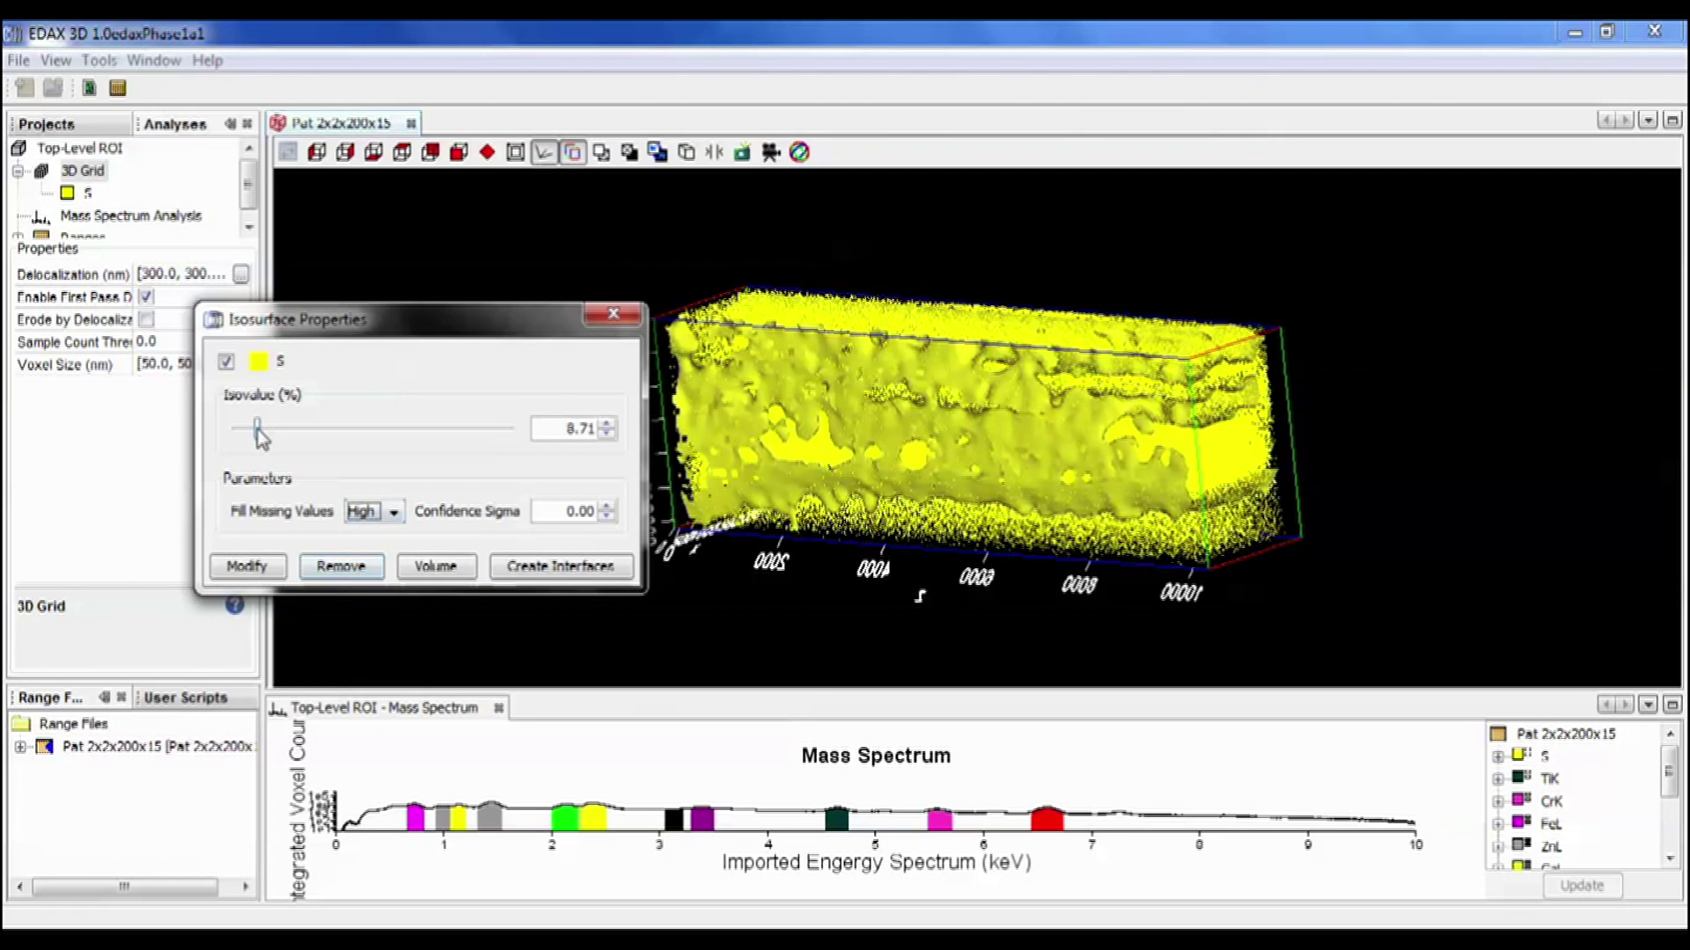
drag(257, 437, 365, 446)
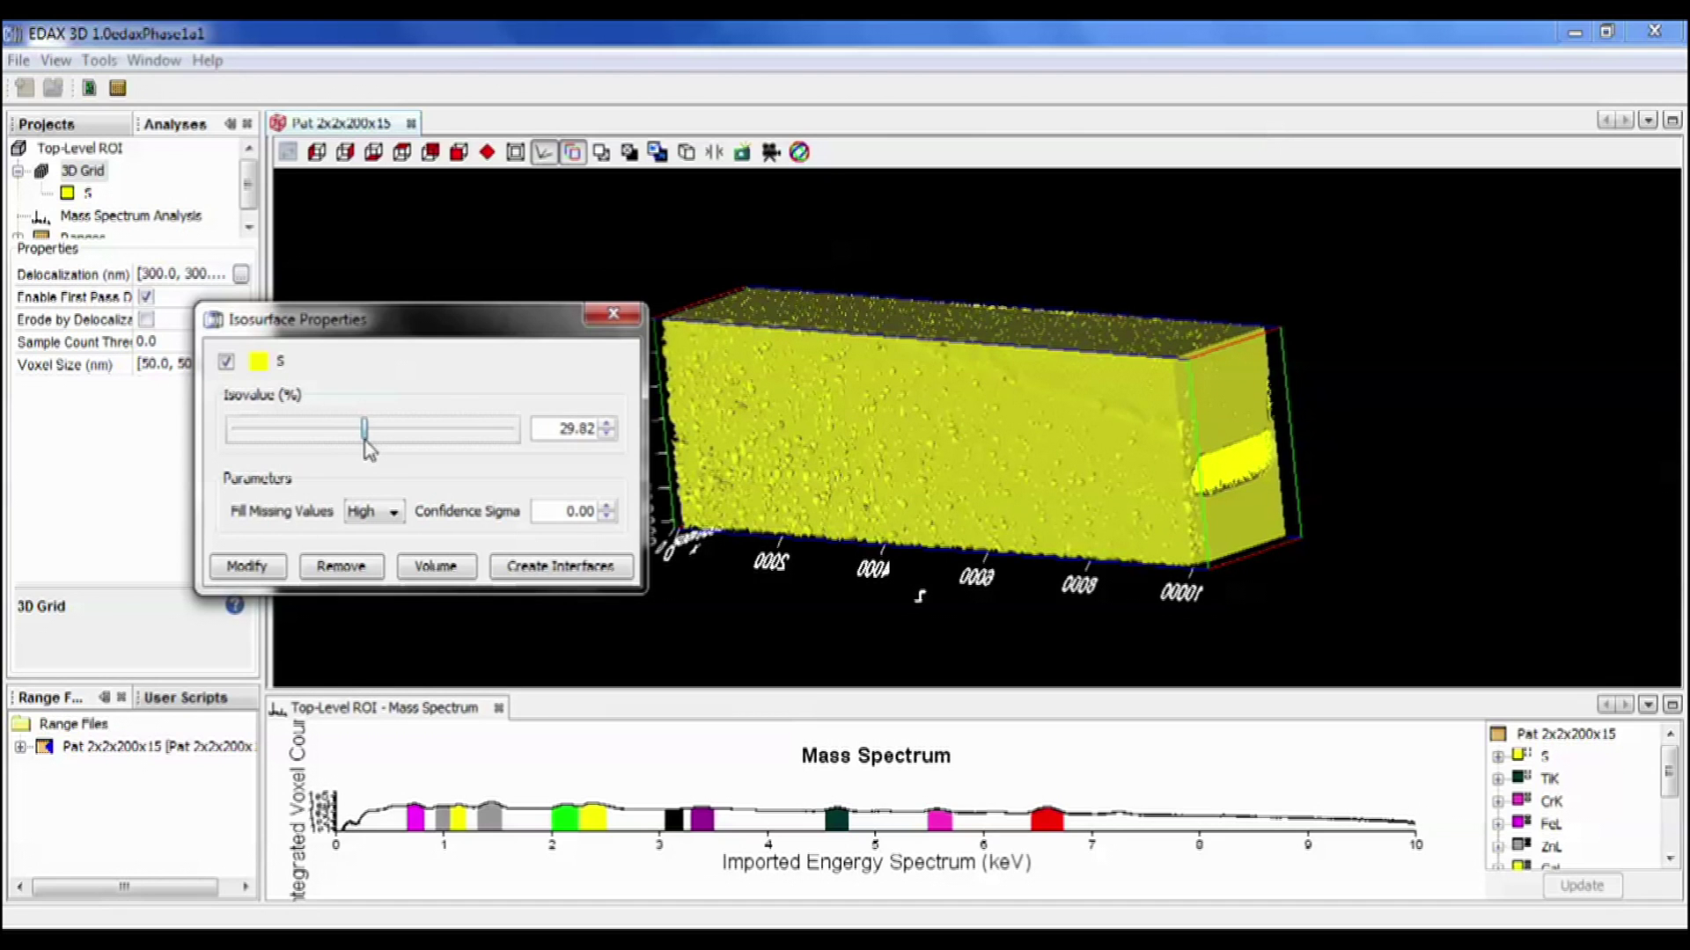
mouse_move(368, 444)
mouse_down()
mouse_move(420, 447)
mouse_move(346, 447)
mouse_up()
click(387, 511)
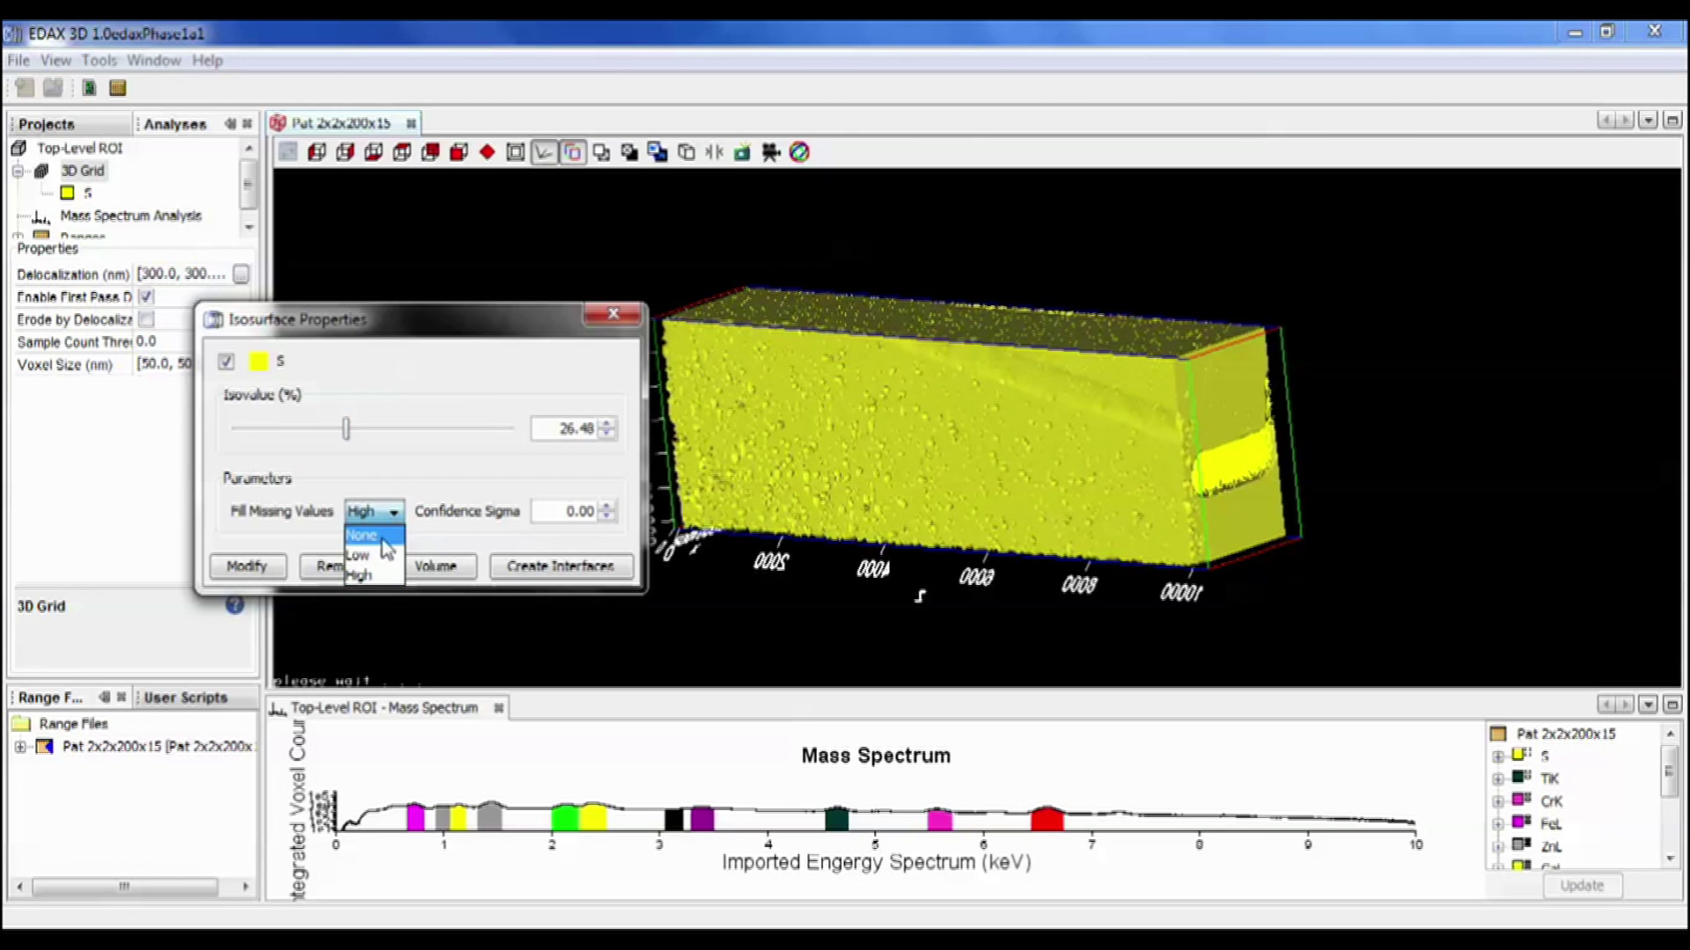
- Switch missing-value fill to Low, set the S isovalue to 16.49%, and generate Interface Group - S 0.165
click(381, 558)
drag(348, 434, 297, 444)
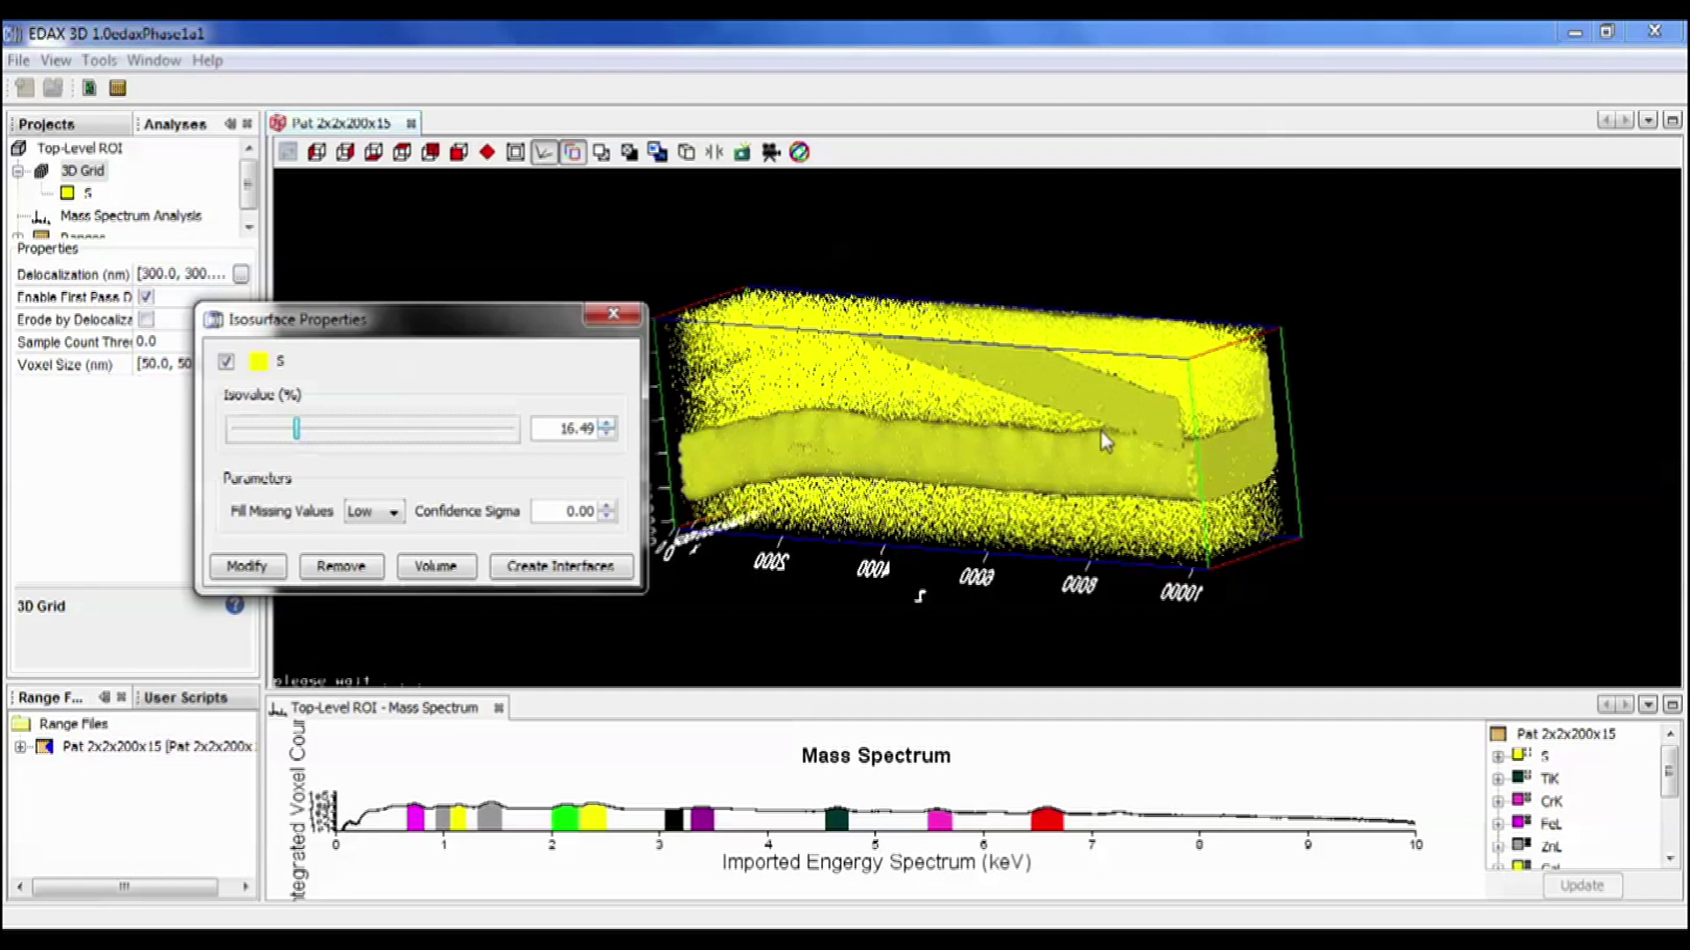
drag(1223, 415, 715, 499)
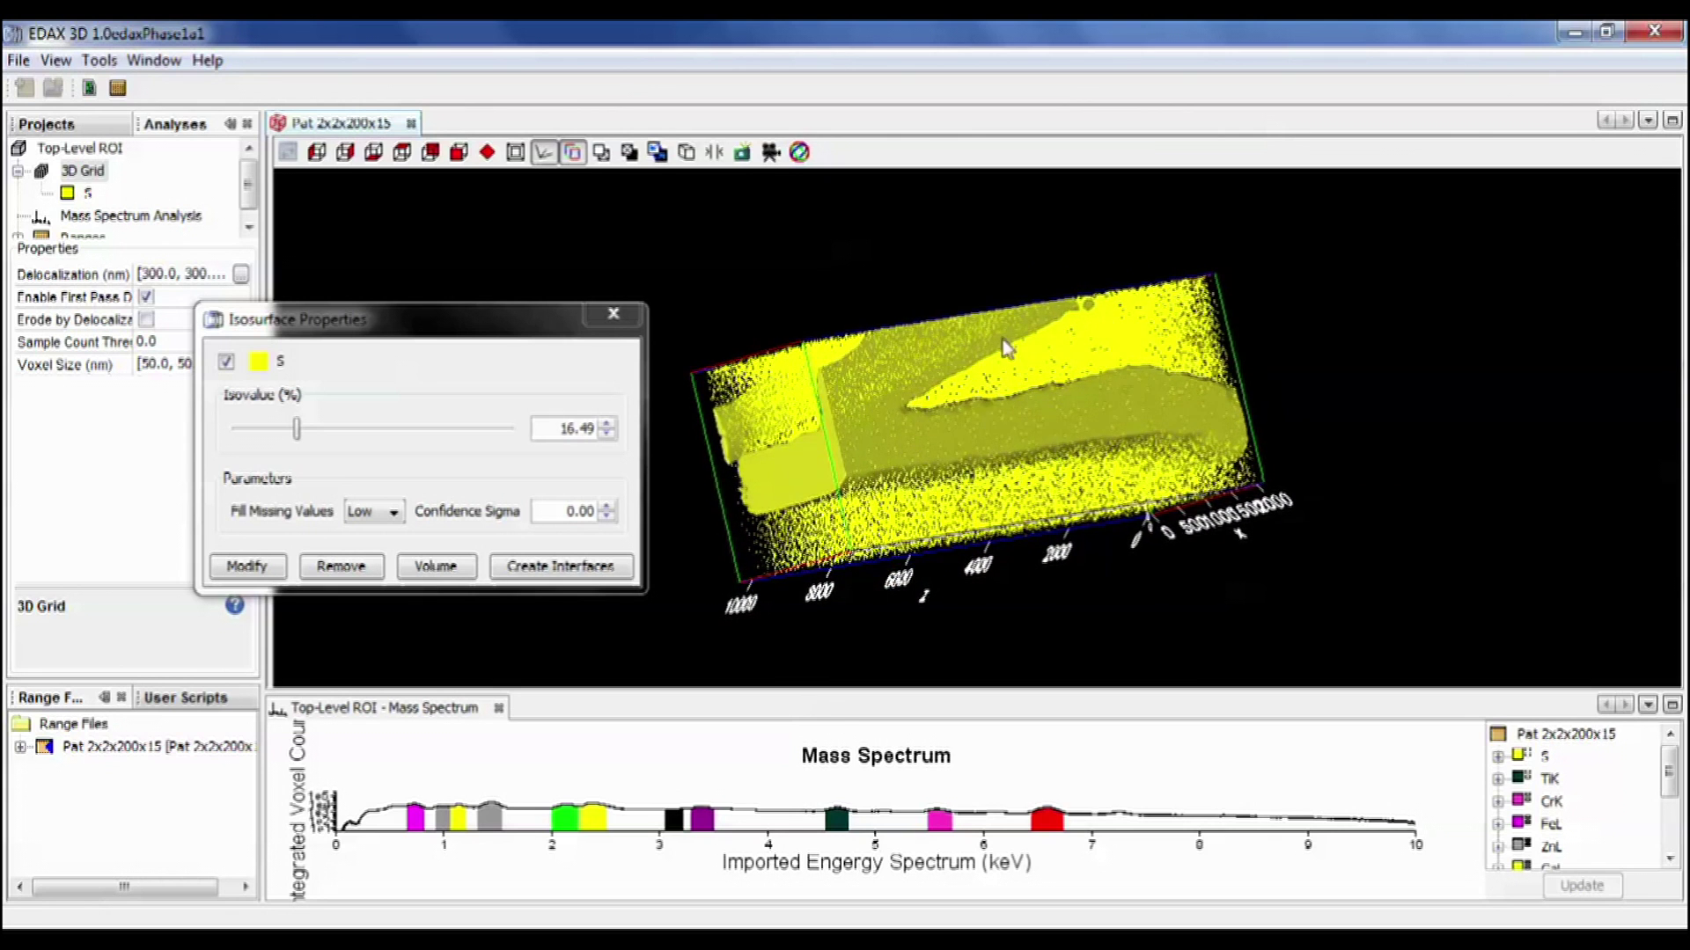
drag(1084, 500, 1039, 520)
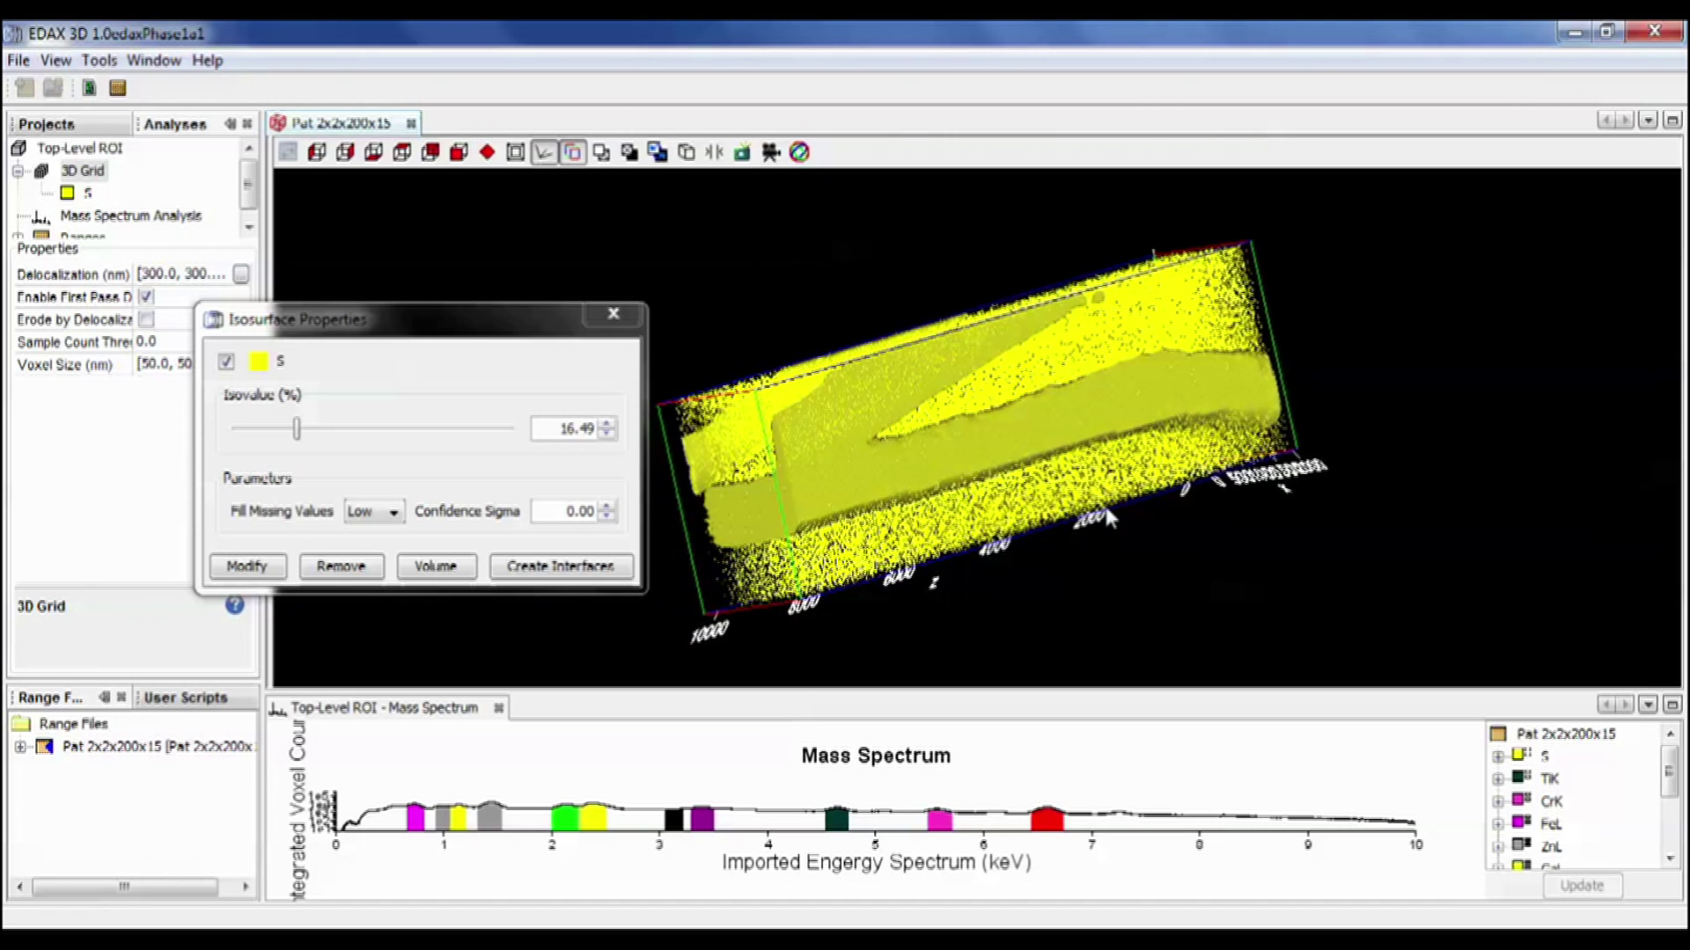
click(603, 571)
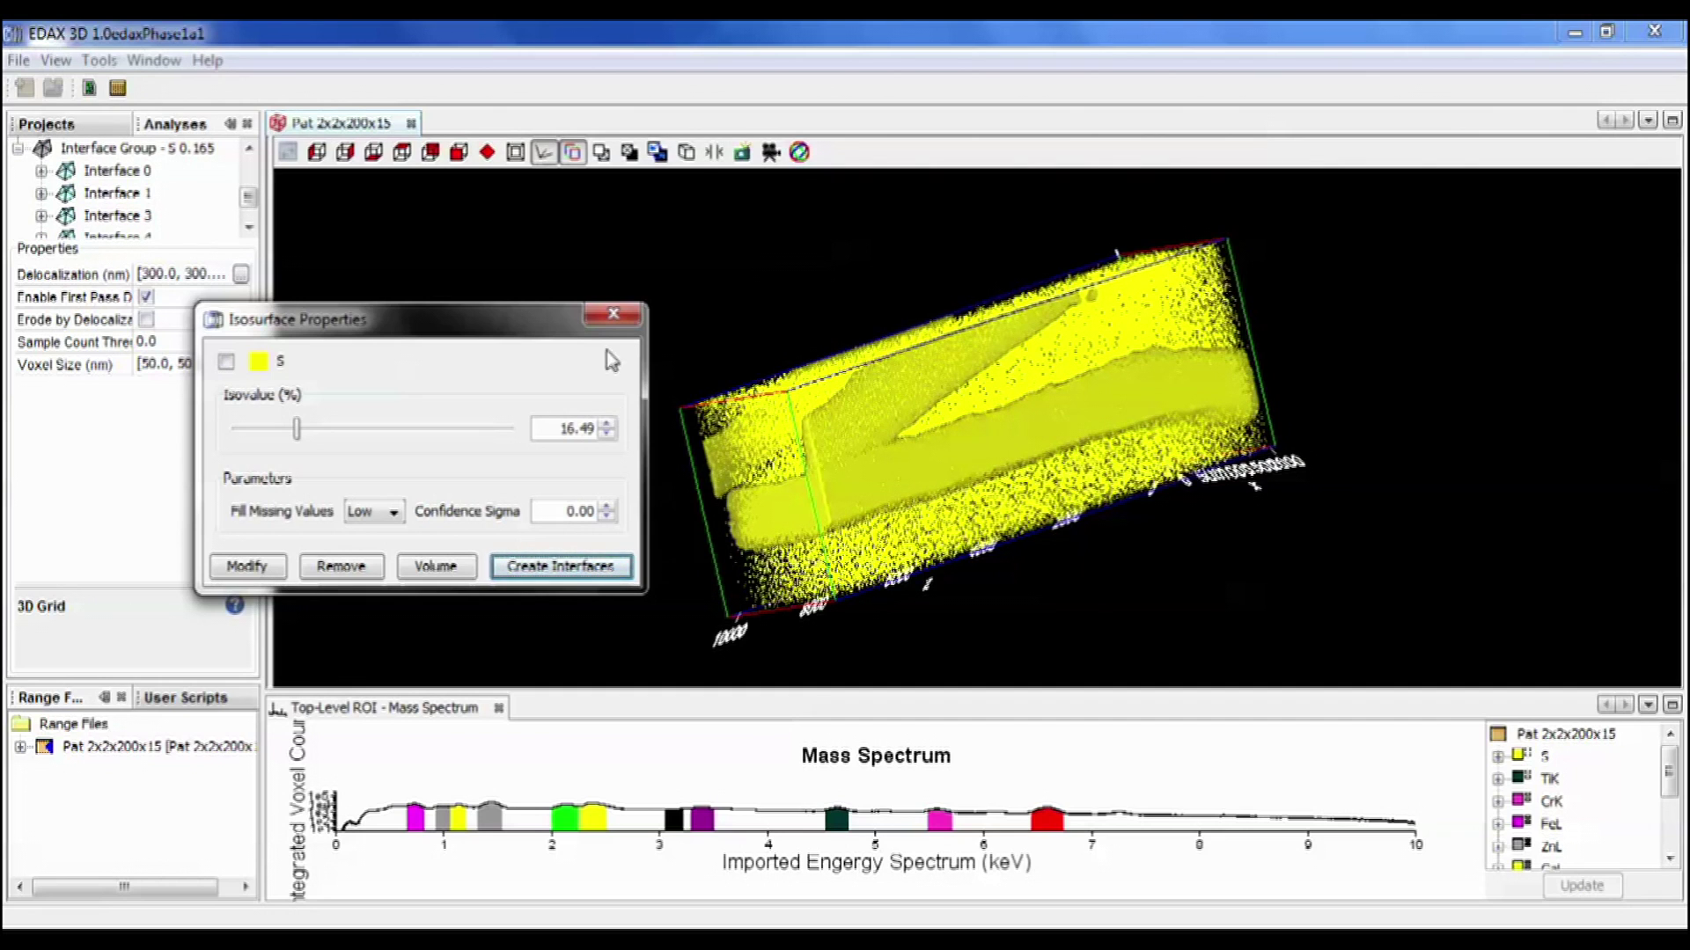
- Turn all ions off in the 3D view so only the sulfur isosurface remains
click(613, 315)
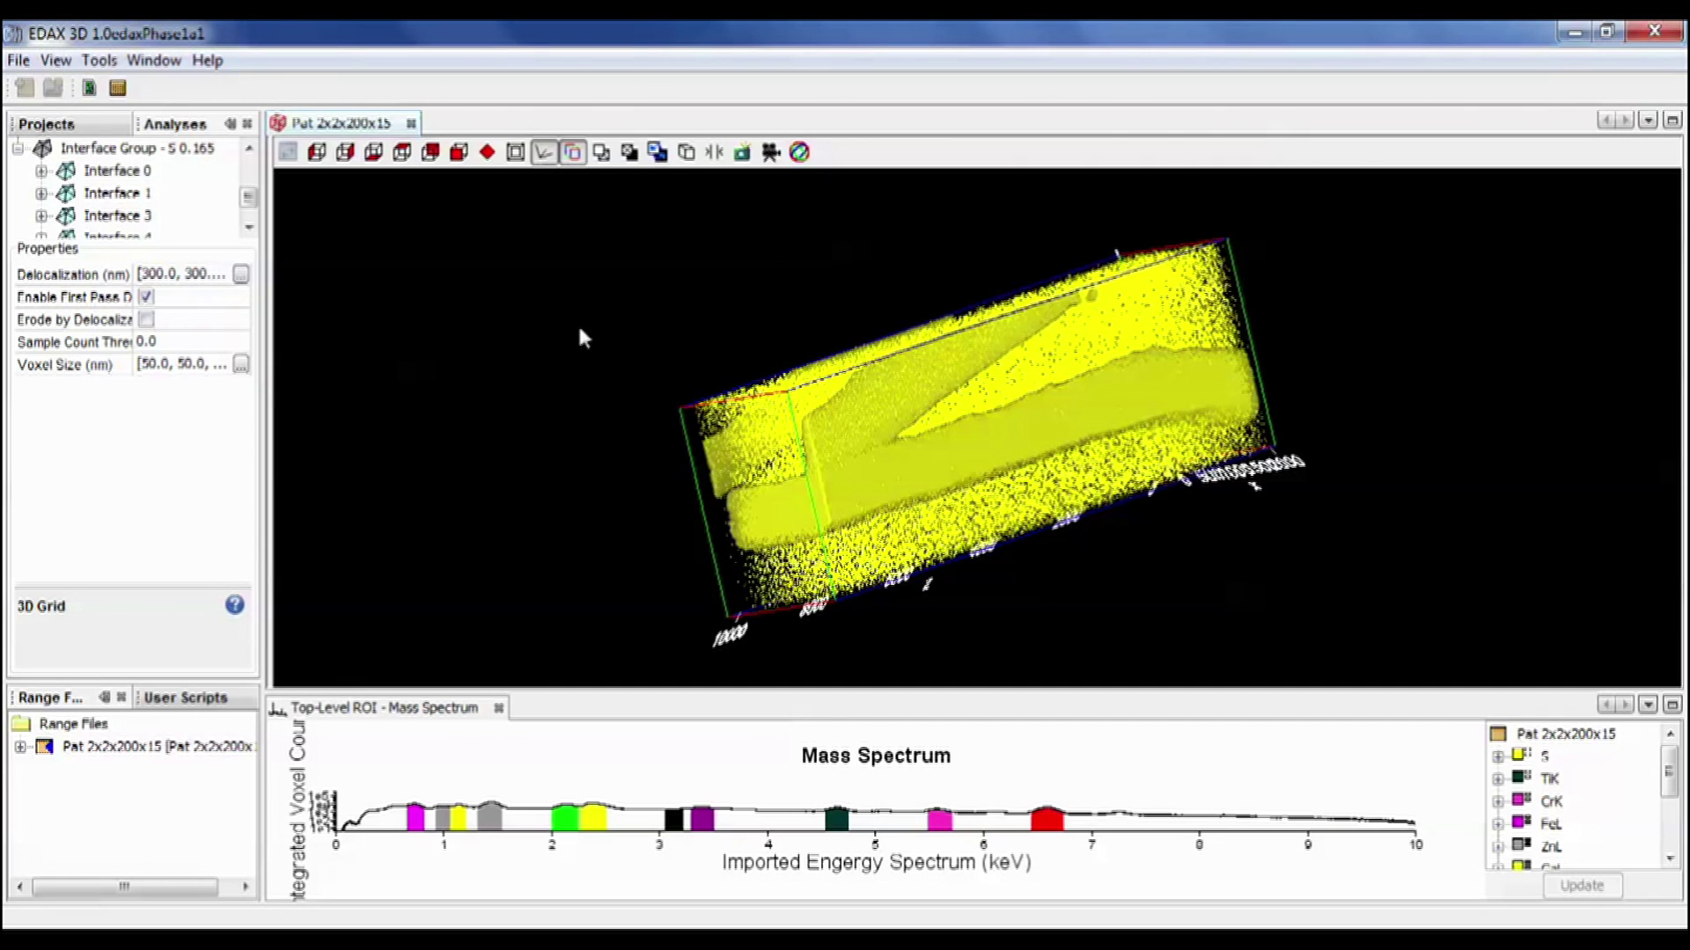
right_click(573, 325)
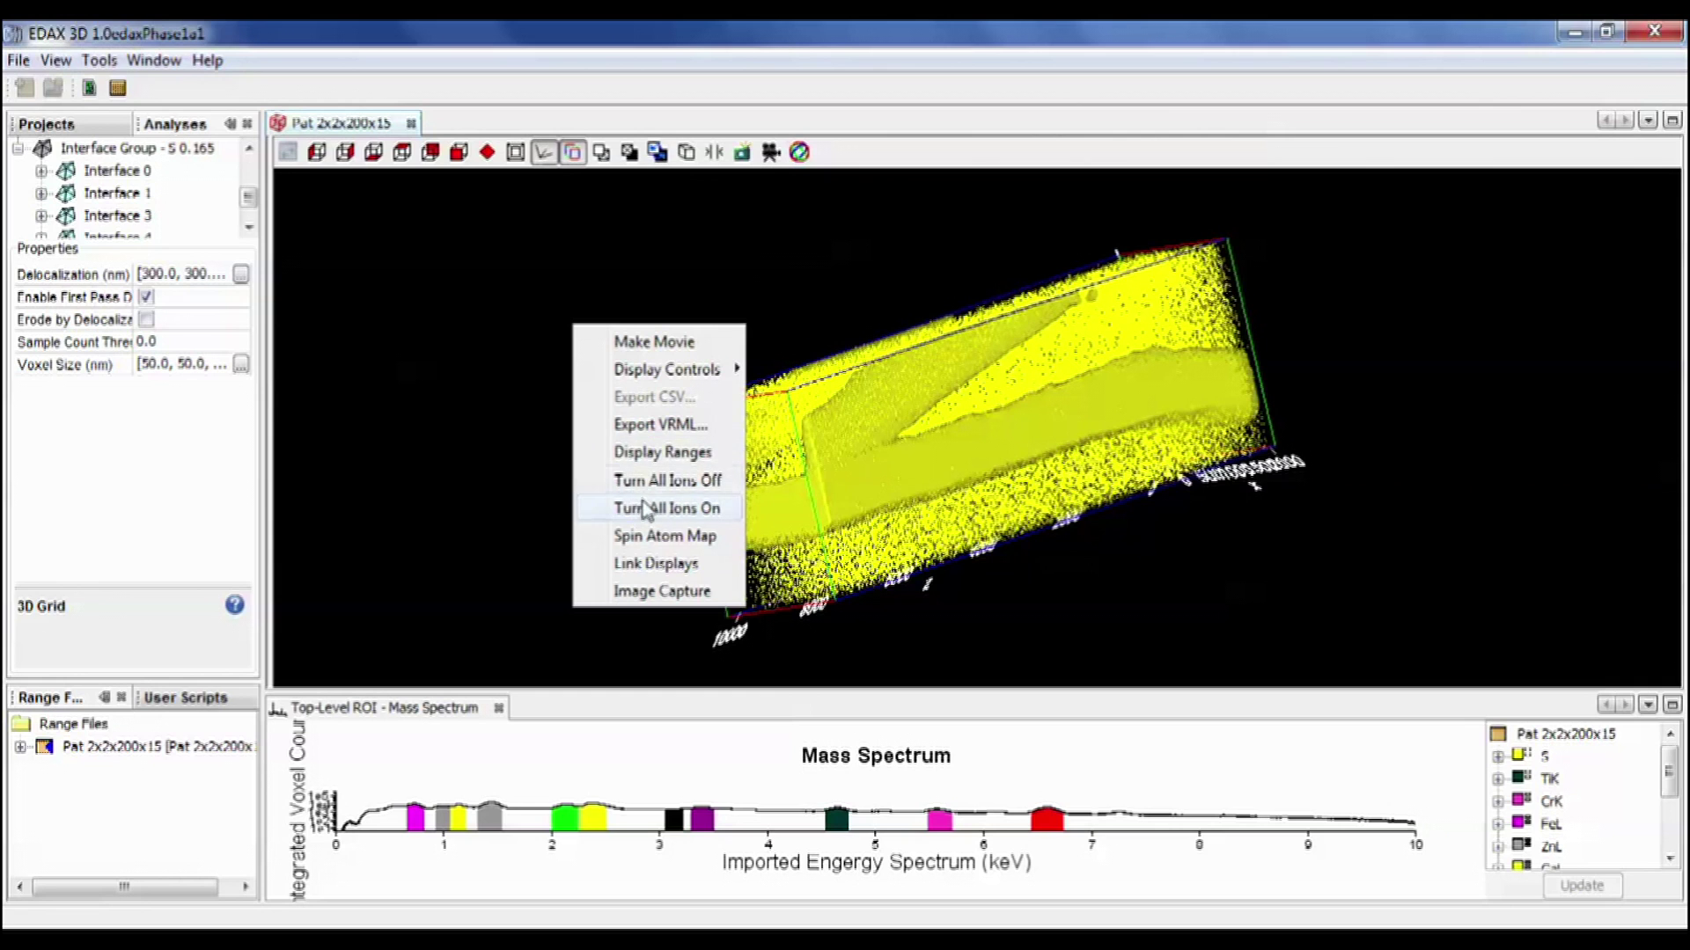
click(666, 480)
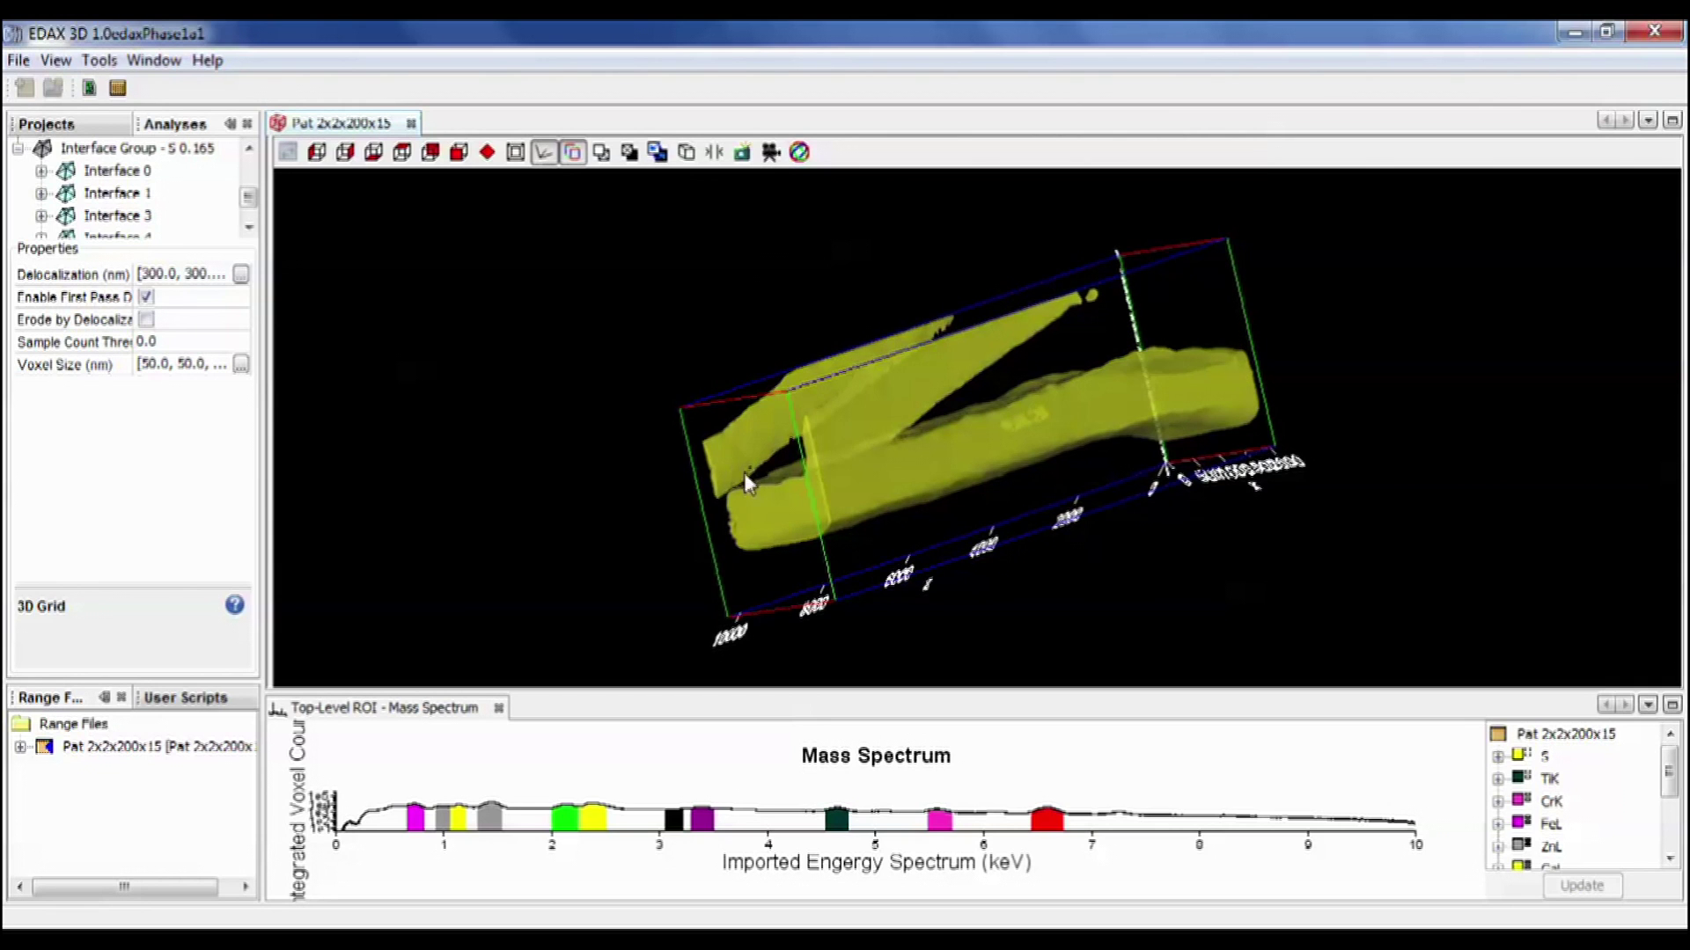
- Rotate the sulfur isosurface band to inspect its two elongated layers from several sides
drag(746, 482, 1301, 501)
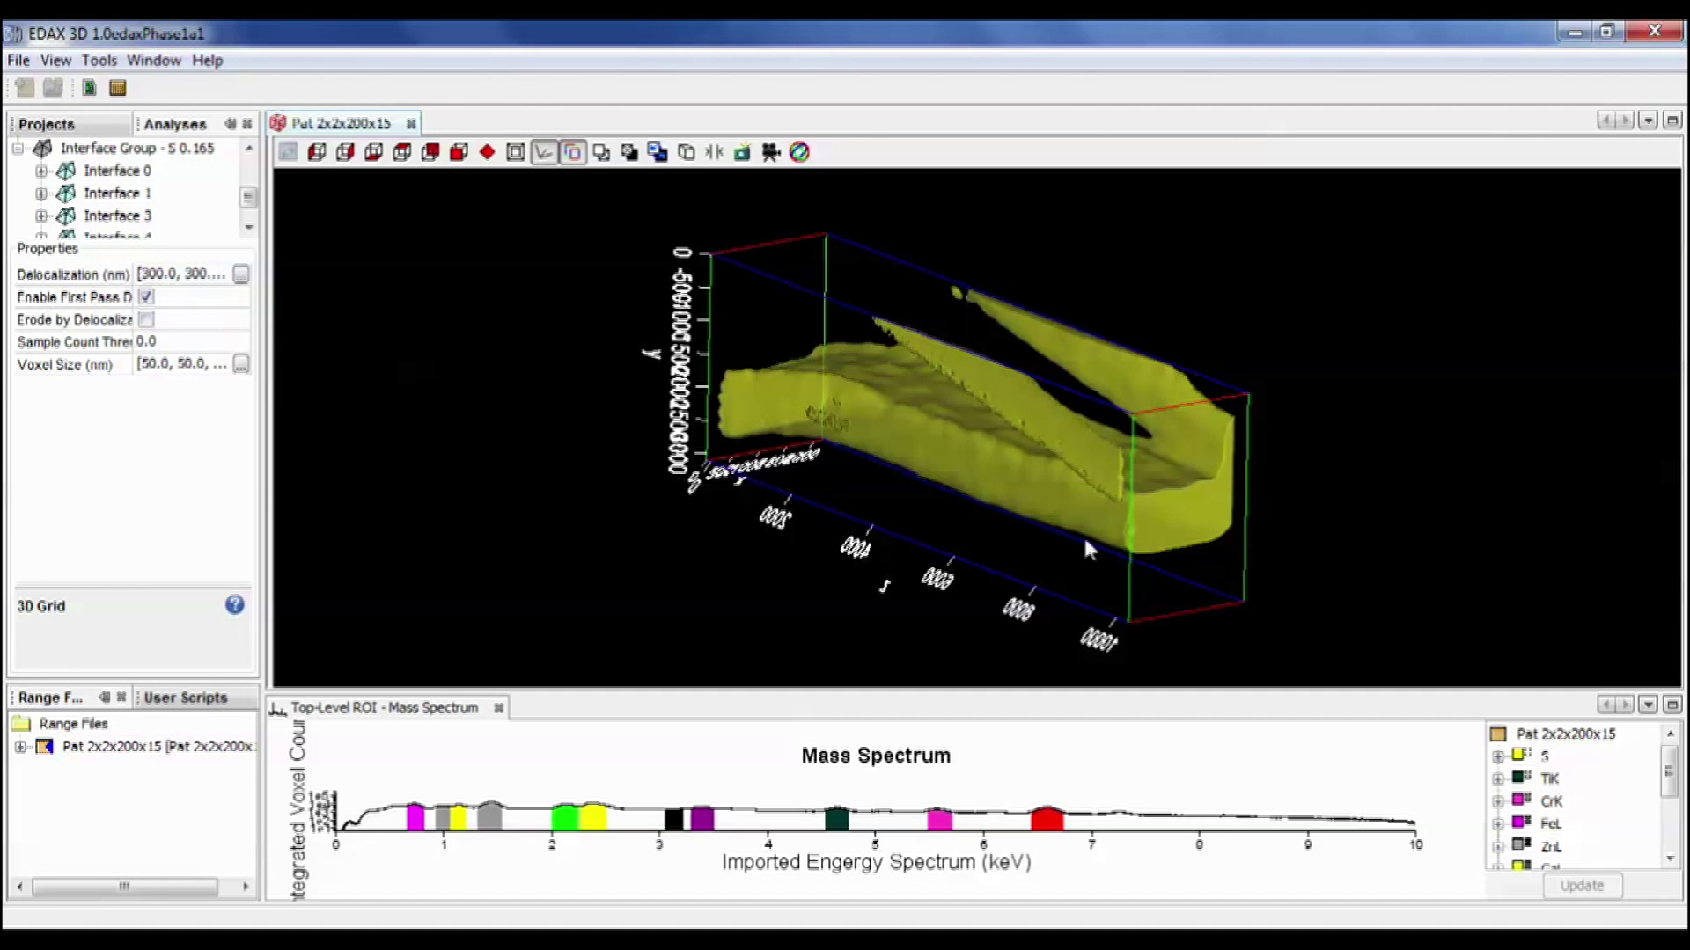
drag(1089, 550, 1499, 489)
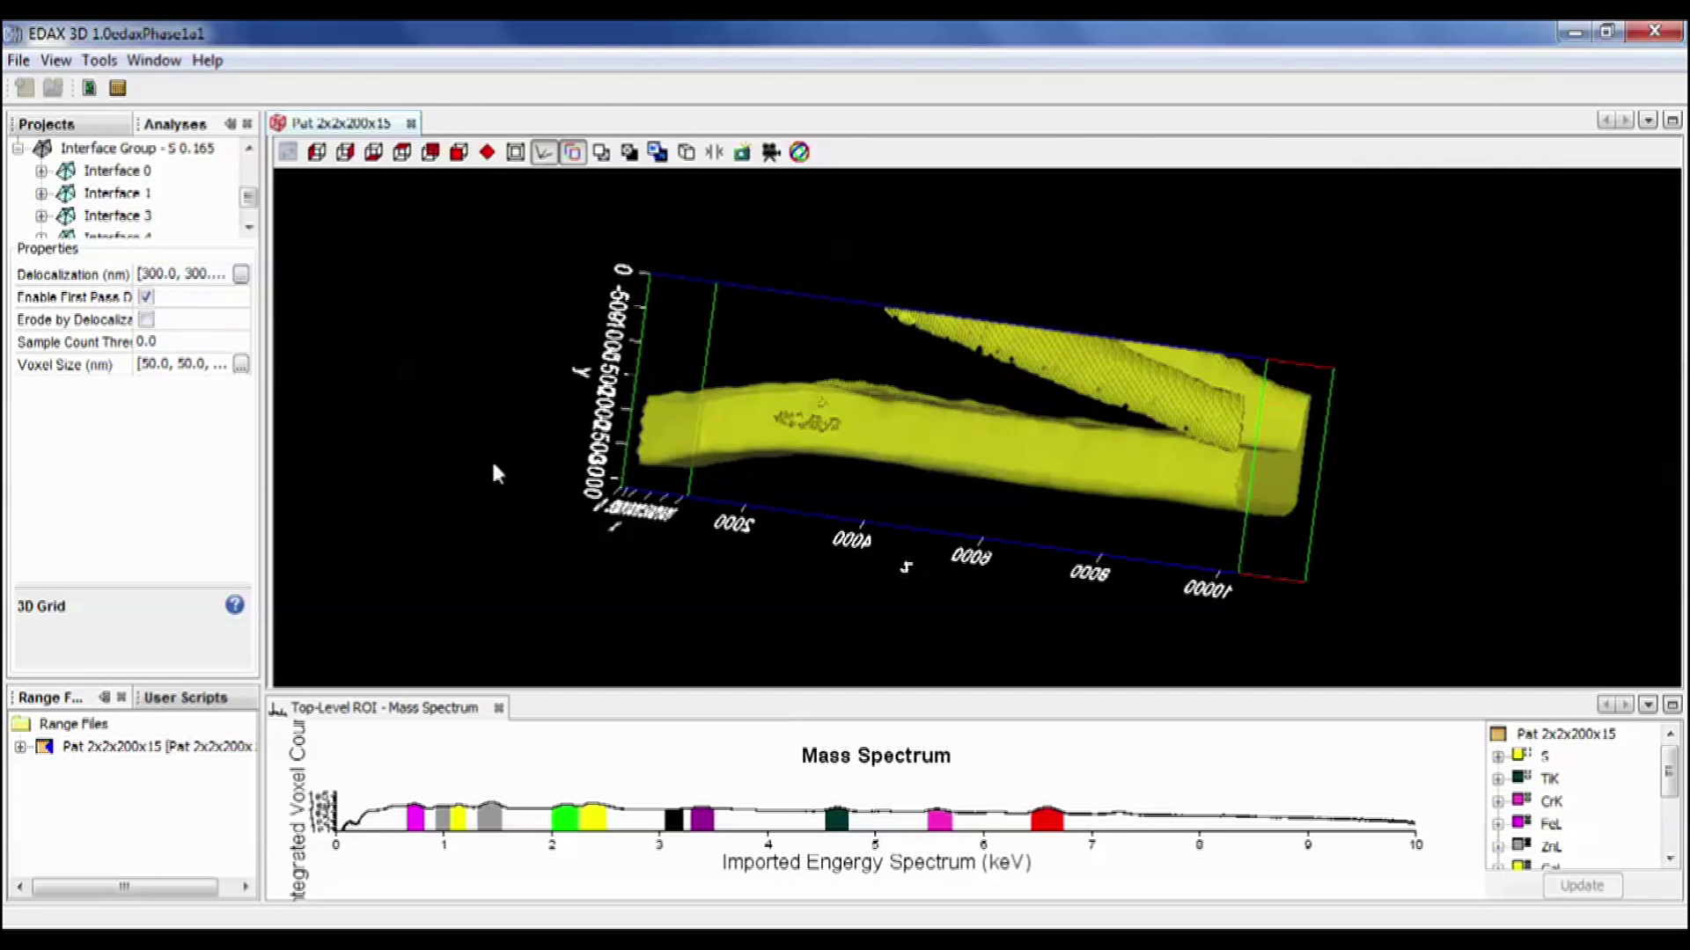
drag(493, 466, 1122, 517)
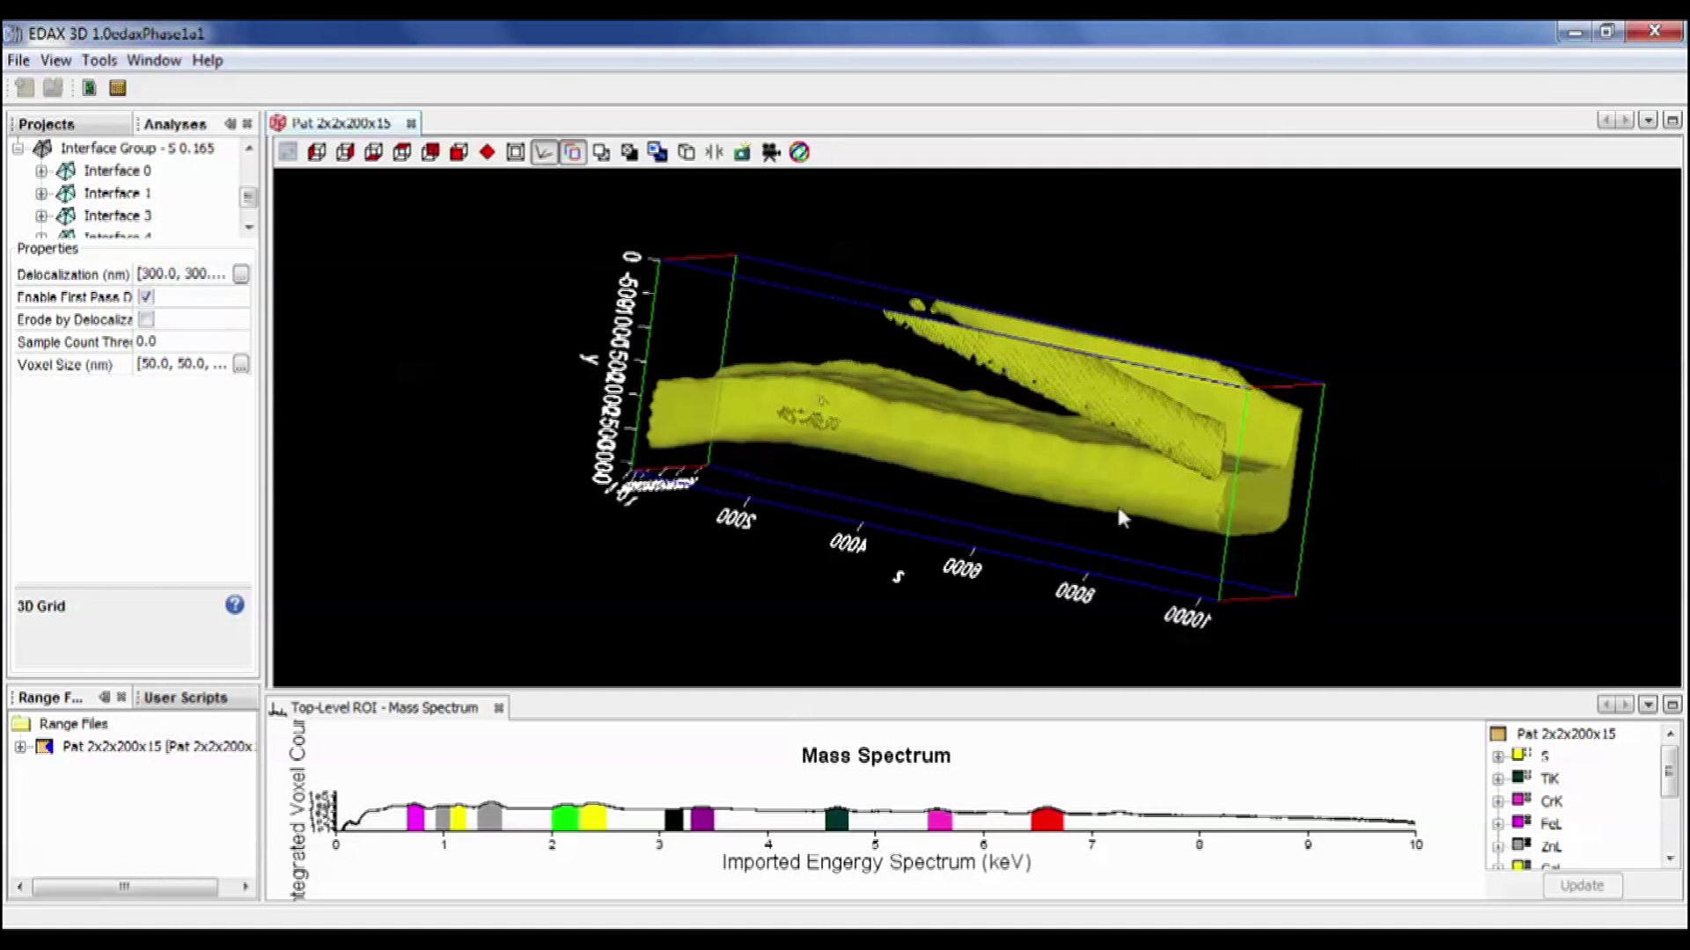
drag(1276, 500, 656, 475)
drag(1155, 447, 904, 578)
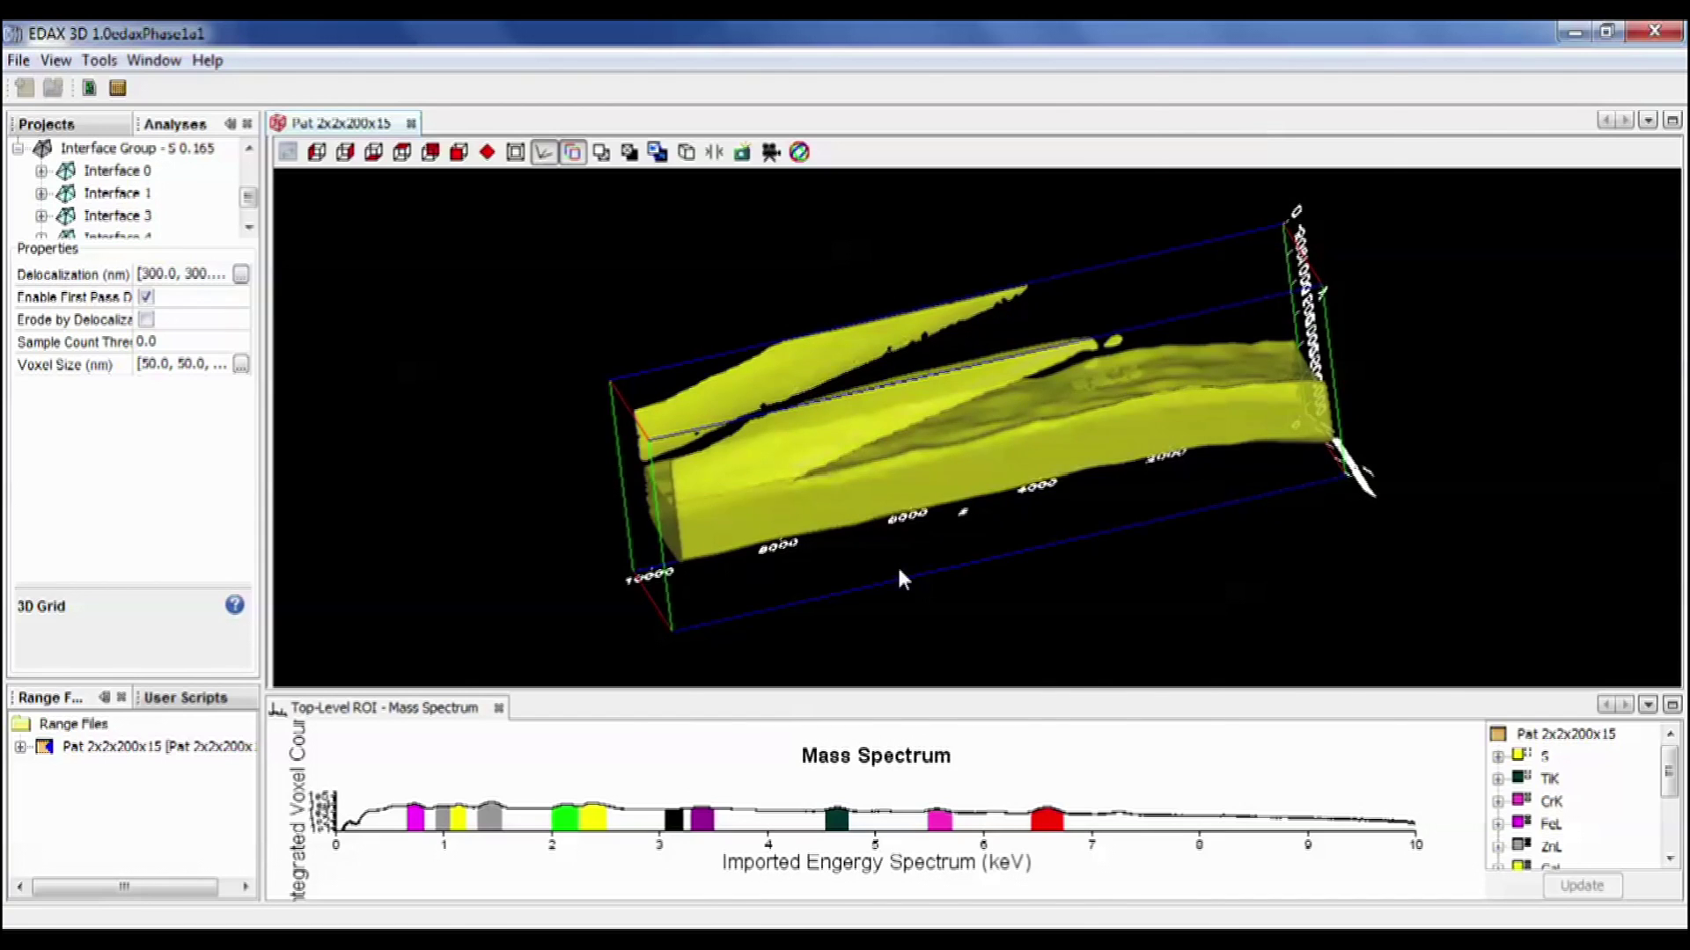